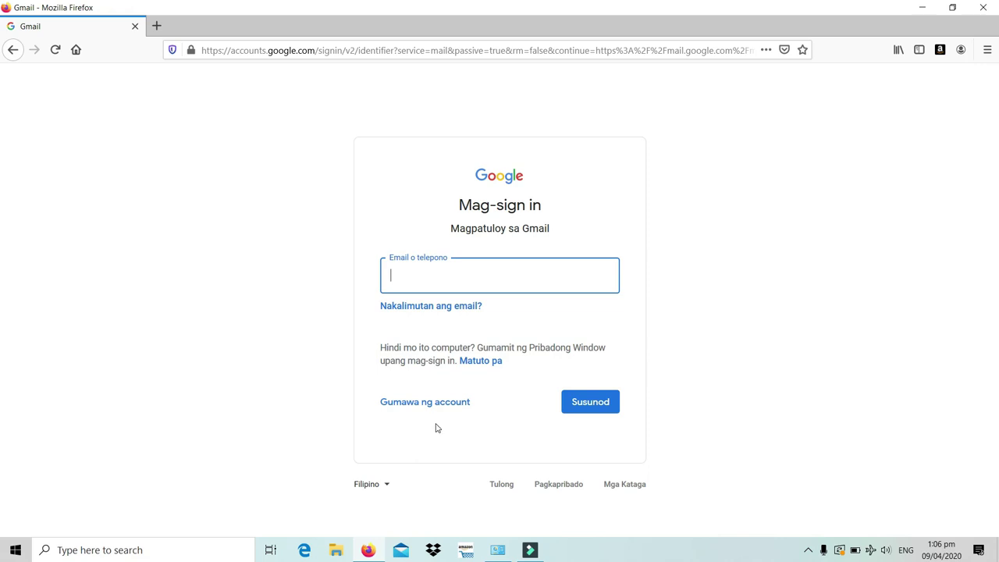
Switch the sign-in page to English (United States) and start creating a new account
left_click(383, 490)
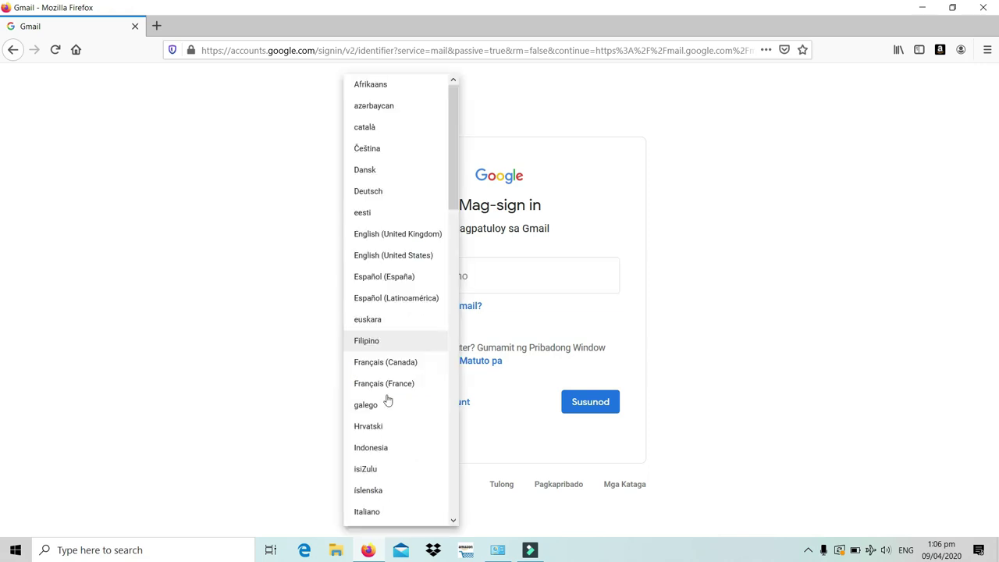
left_click(388, 255)
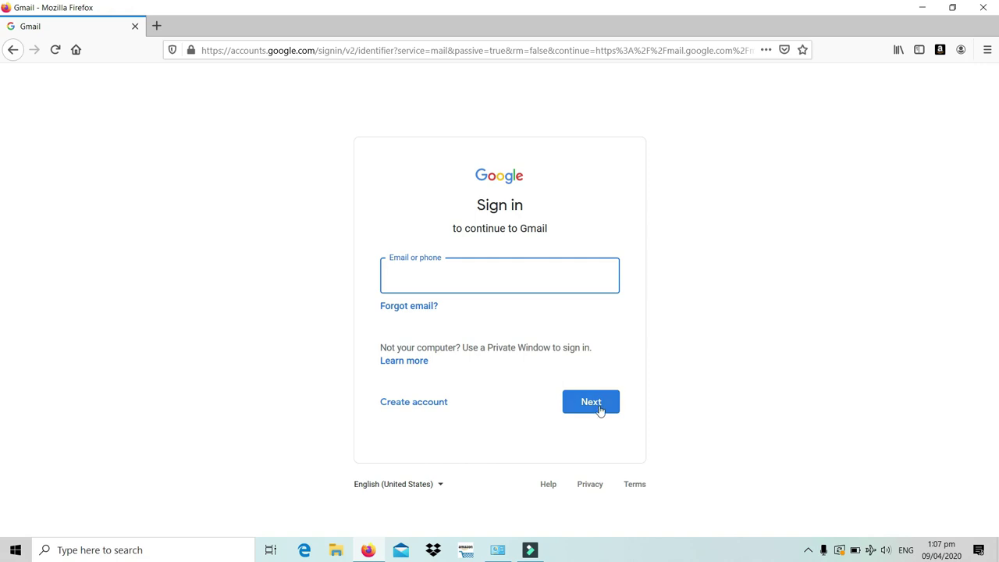
left_click(423, 403)
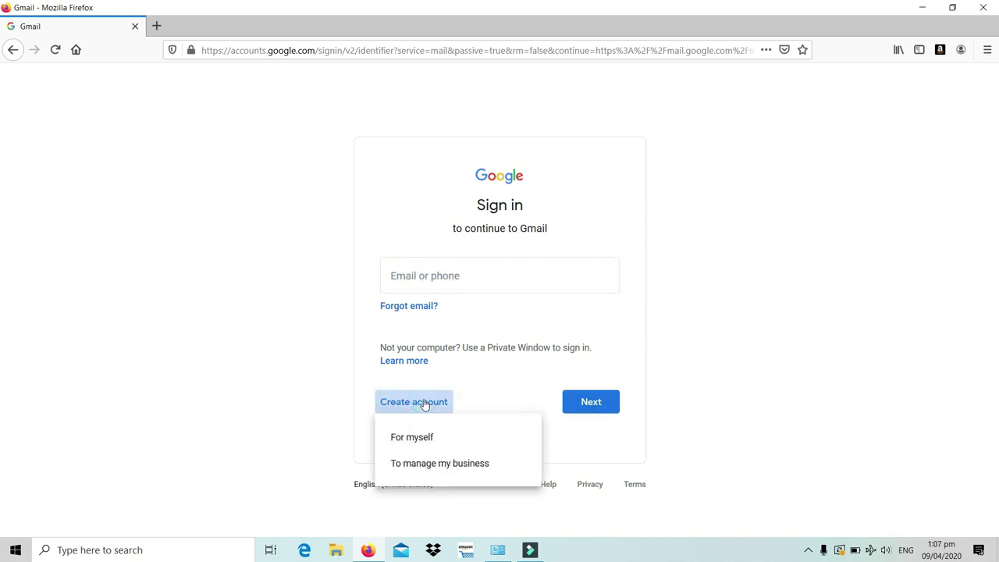
Choose a personal account and enter the first name, last name and a username
left_click(414, 448)
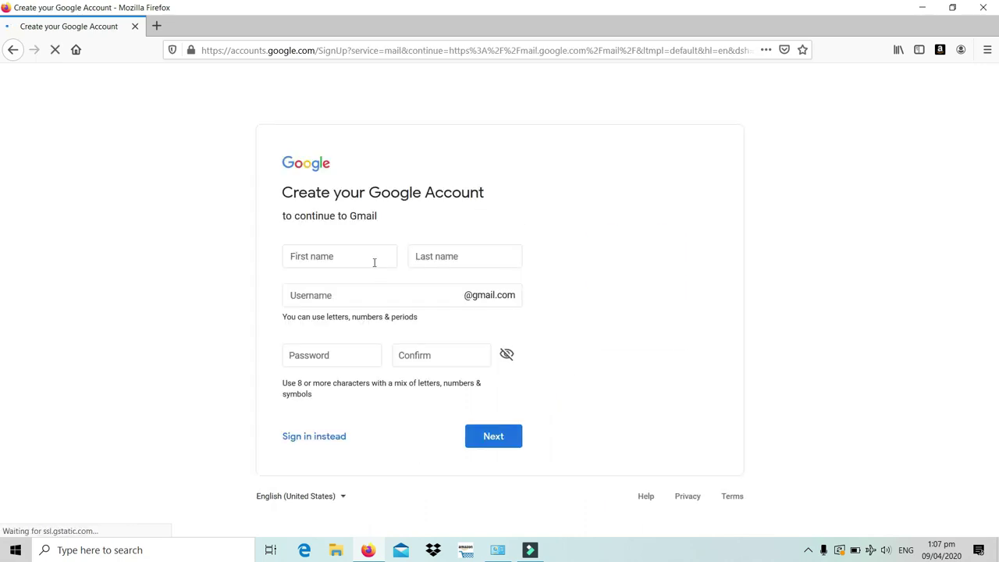
left_click(375, 262)
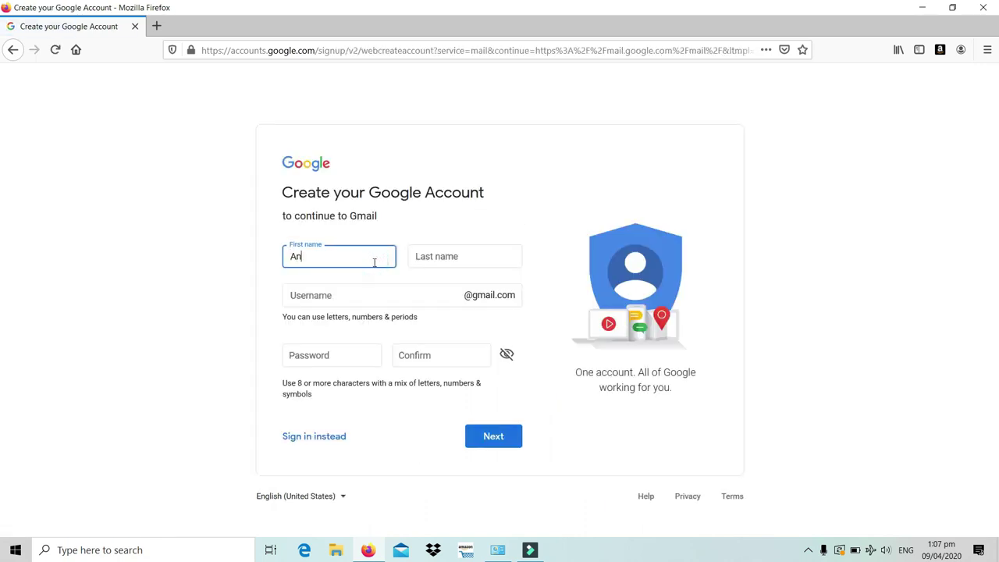
left_click(455, 257)
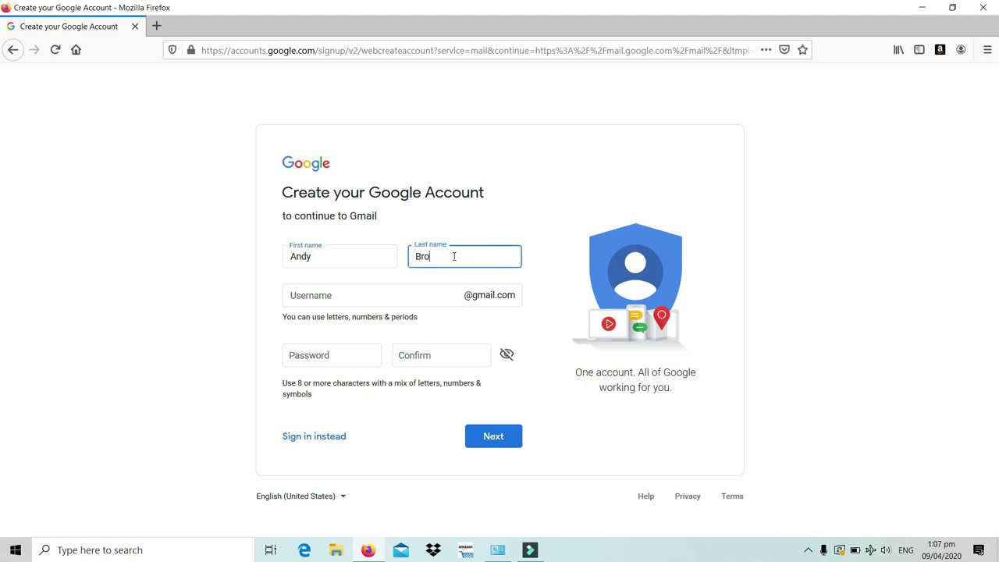
left_click(423, 295)
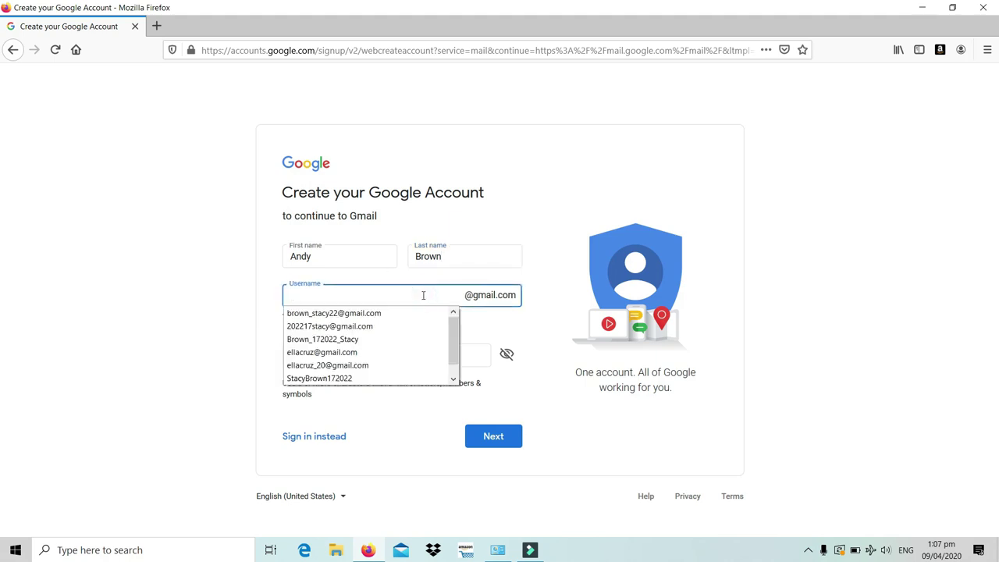
type("anys")
key("BackSpace")
key("BackSpace")
key("BackSpace")
key("BackSpace")
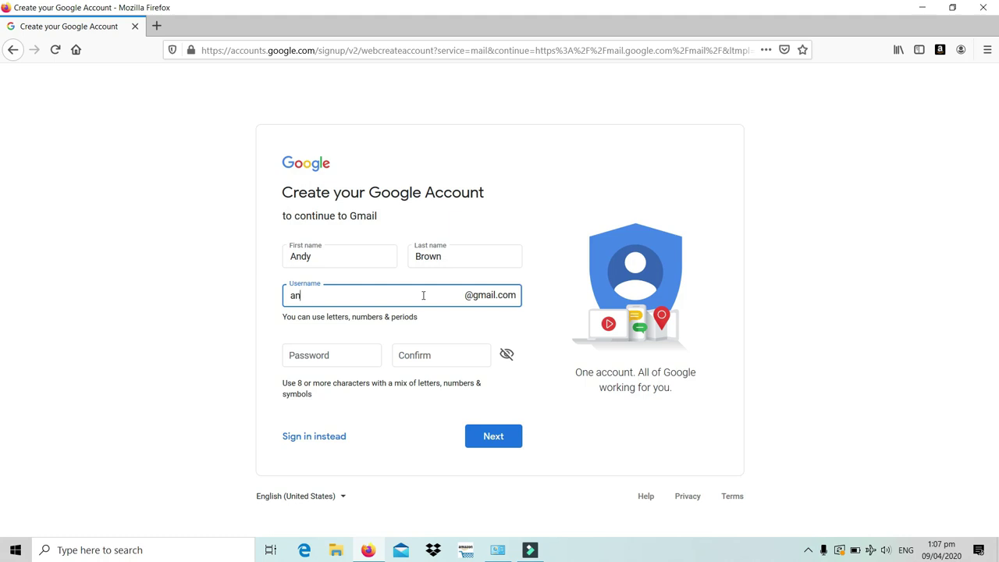
Enter the account password, declining the suggested one and retyping mistaken entries
left_click(353, 357)
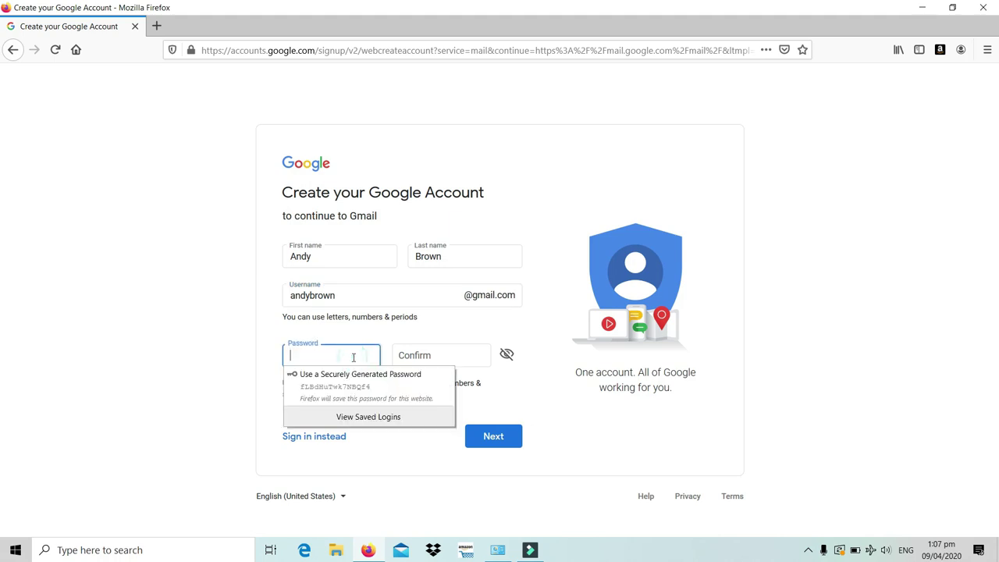
left_click(349, 356)
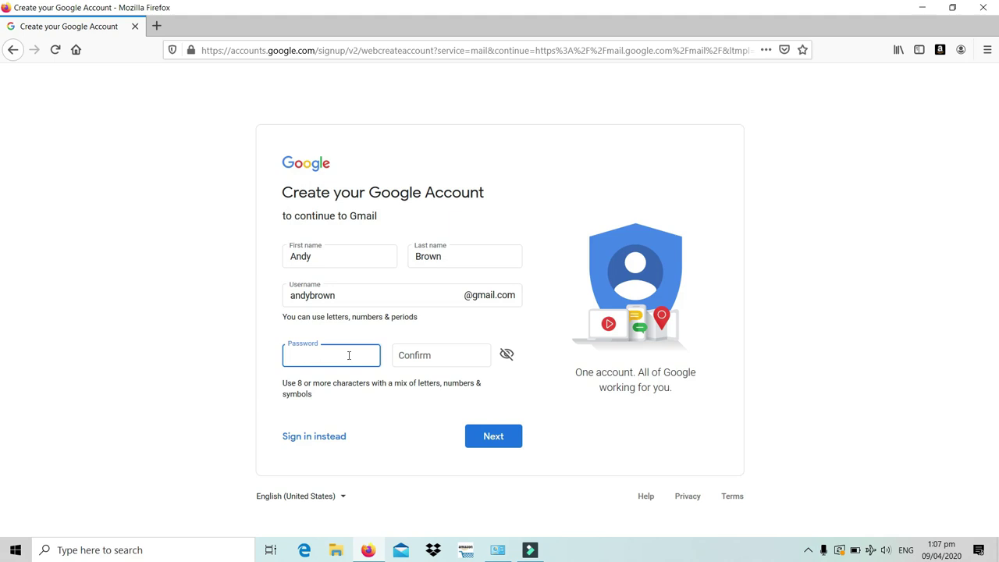
type("••")
key("BackSpace")
key("BackSpace")
type("•••••••••••")
left_click(428, 356)
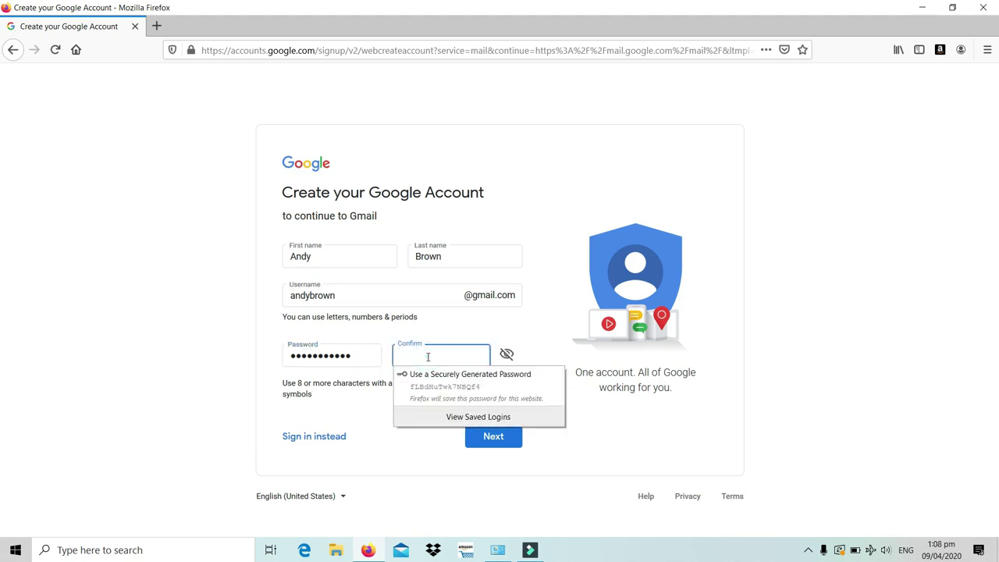
type("•••••")
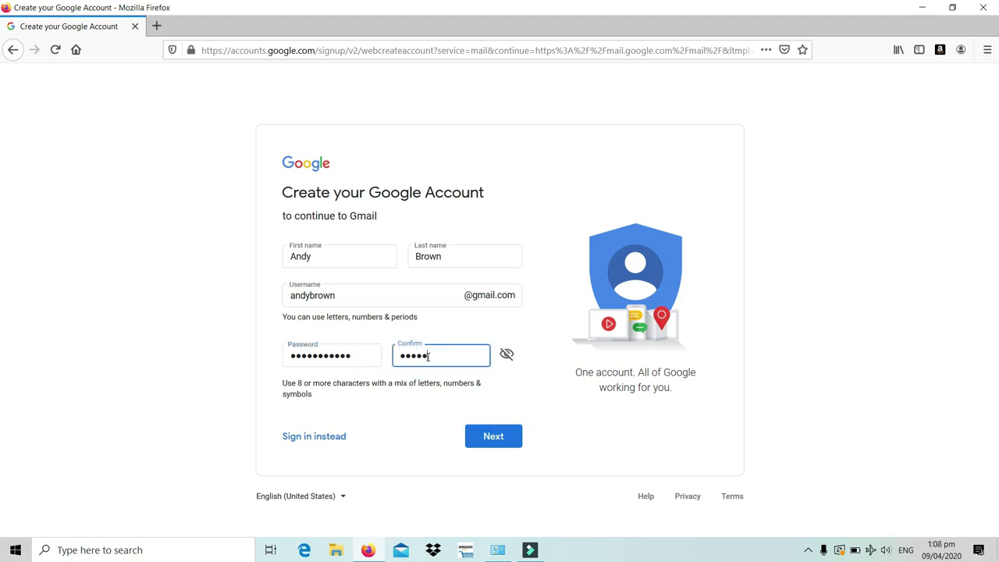
type("••")
key("BackSpace")
key("BackSpace")
key("BackSpace")
key("BackSpace")
key("BackSpace")
key("BackSpace")
key("BackSpace")
key("BackSpace")
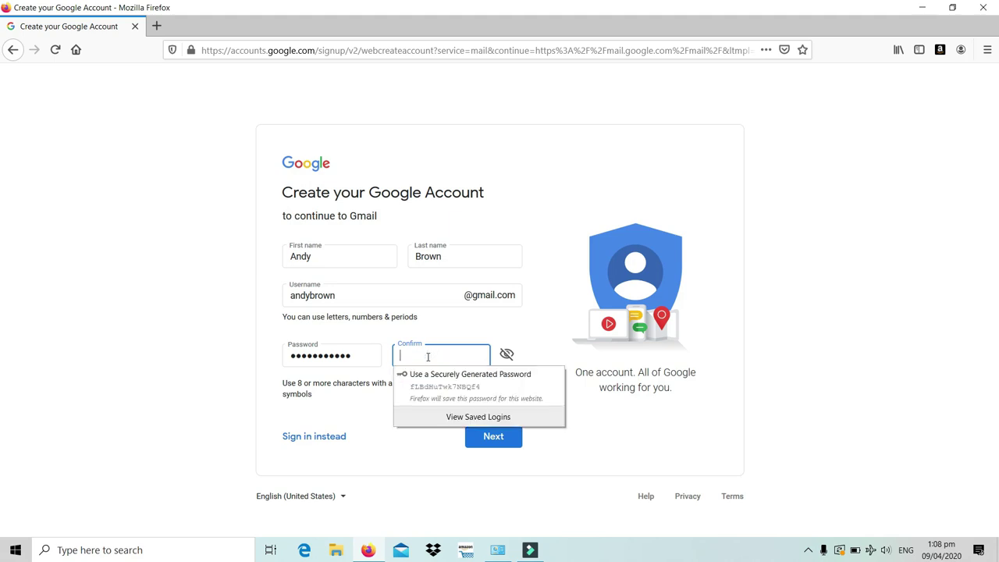
type("•••••")
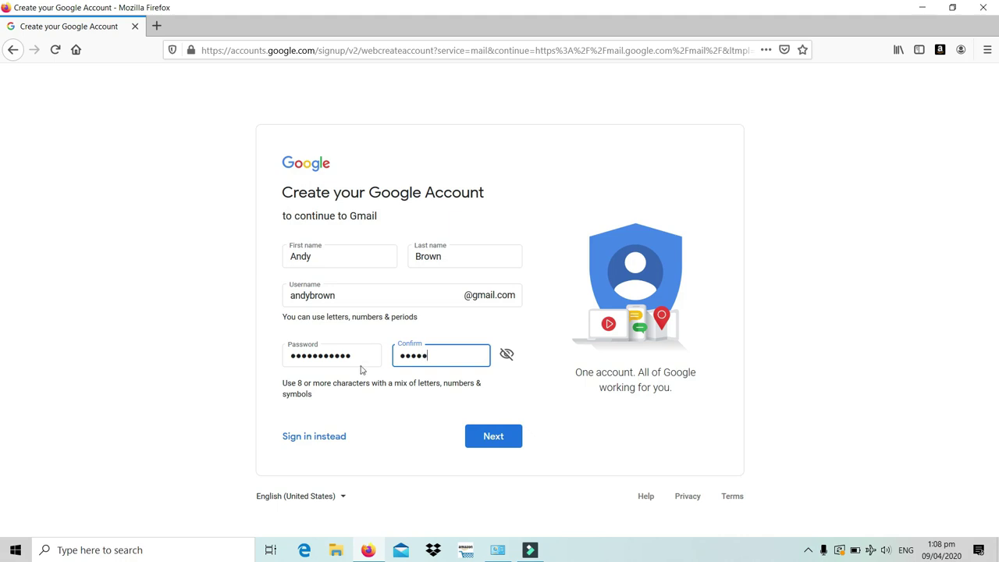
key("BackSpace")
key("BackSpace")
key("BackSpace")
key("BackSpace")
key("BackSpace")
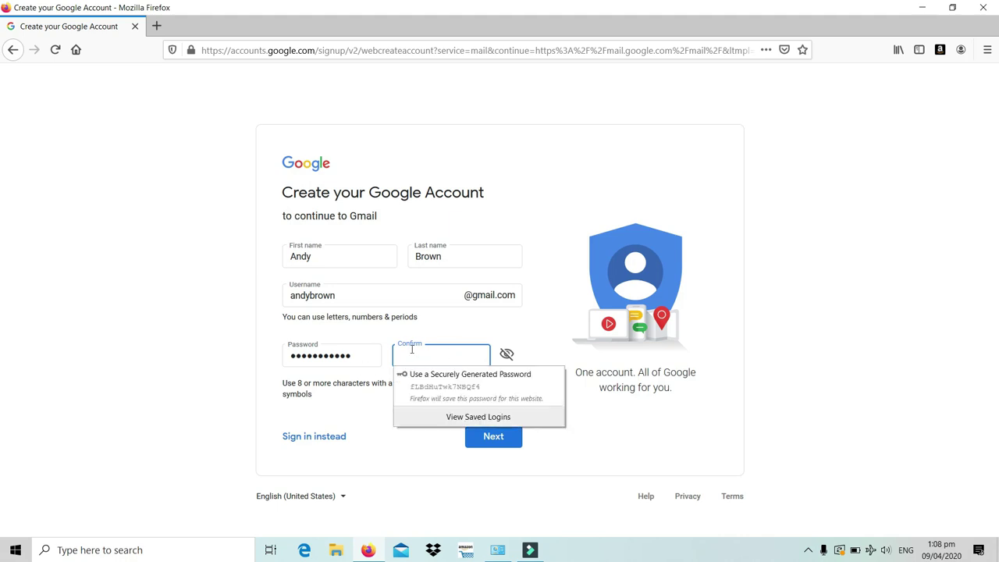
left_click(359, 356)
left_click_drag(359, 356, 291, 352)
key("BackSpace")
type("•••••")
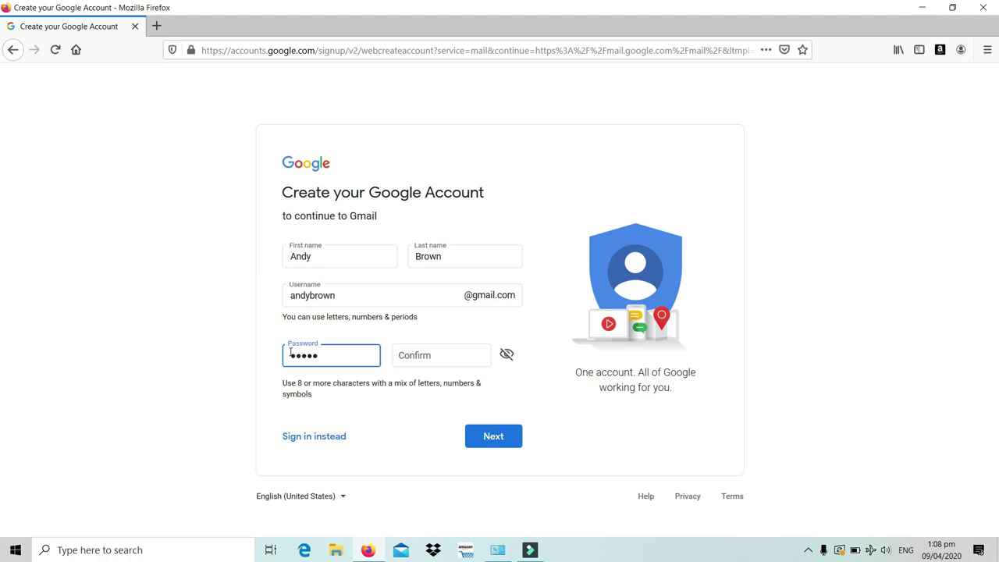
type("••••••")
Re-enter the password in Confirm and submit the sign-up details
left_click(437, 356)
type("•••••")
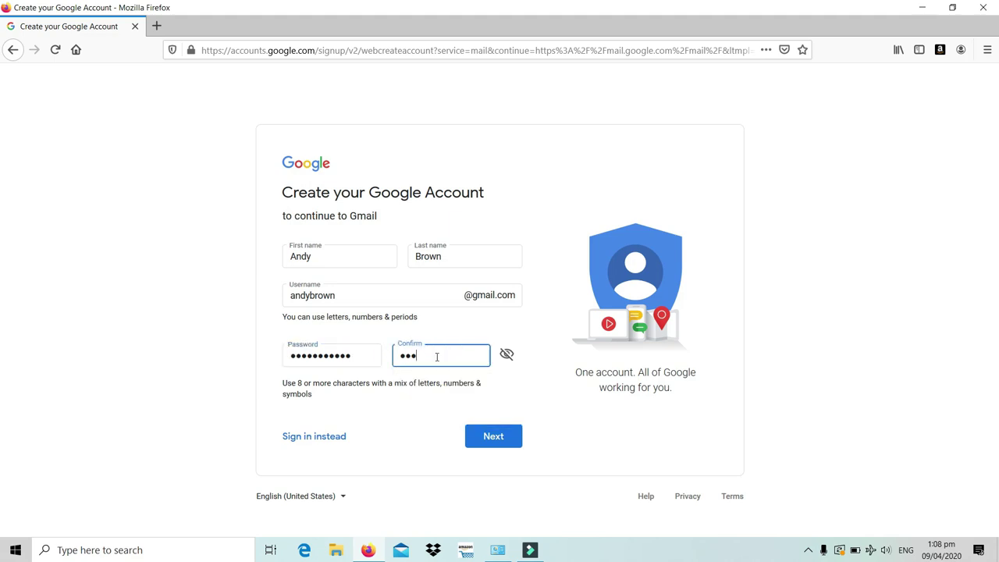
type("••••••")
left_click(512, 438)
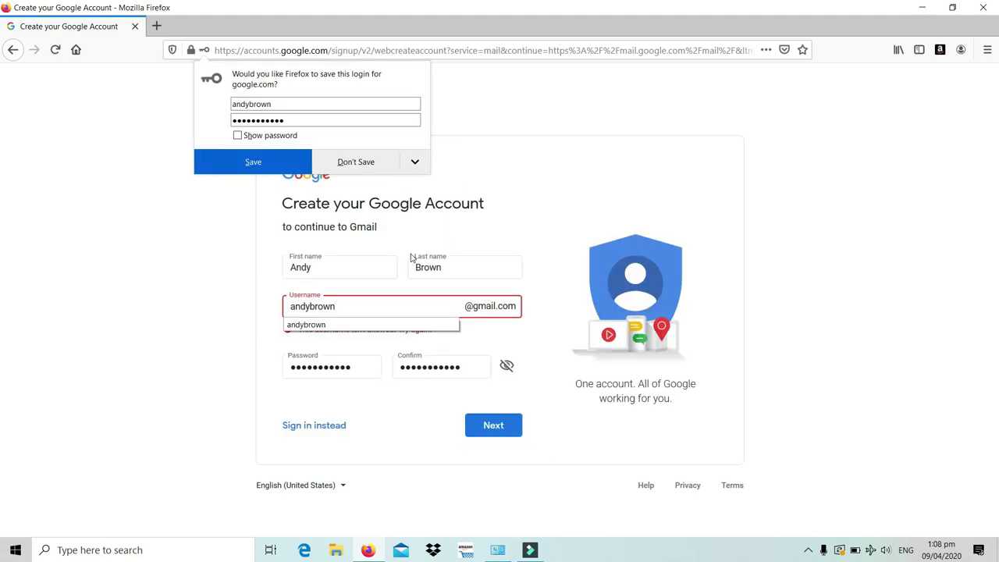
Append numbers to the rejected username and resubmit it
left_click(377, 315)
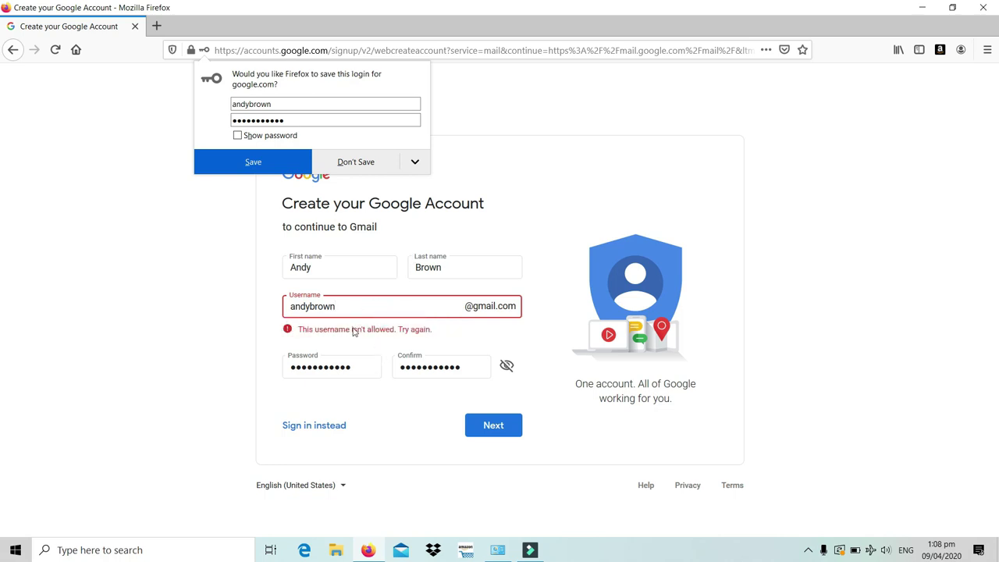
left_click(395, 308)
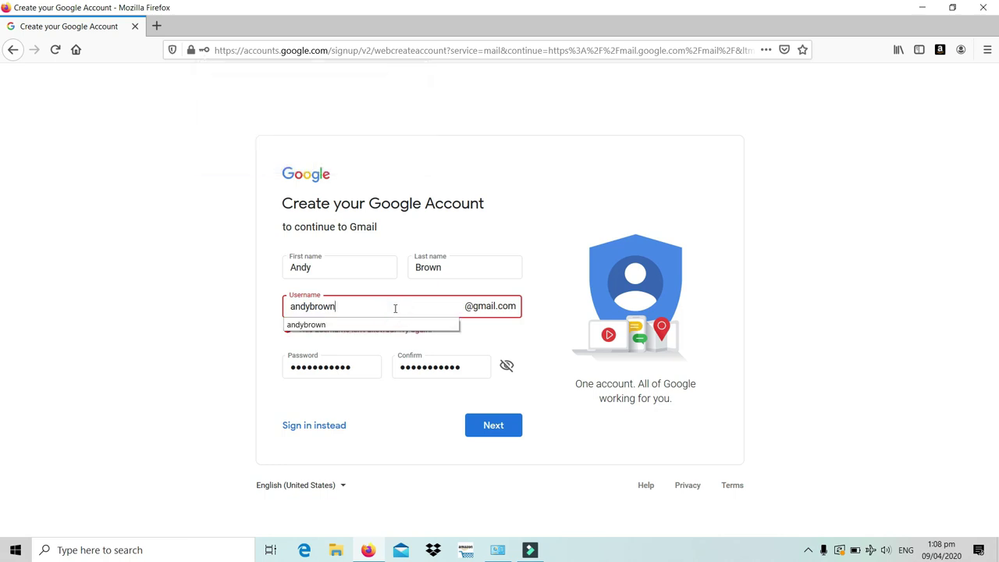
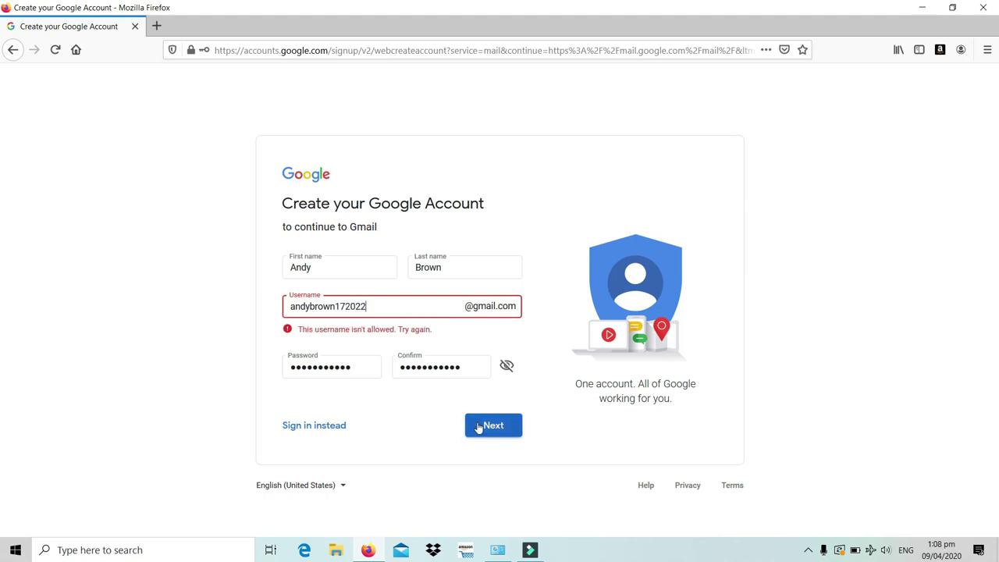
left_click(483, 426)
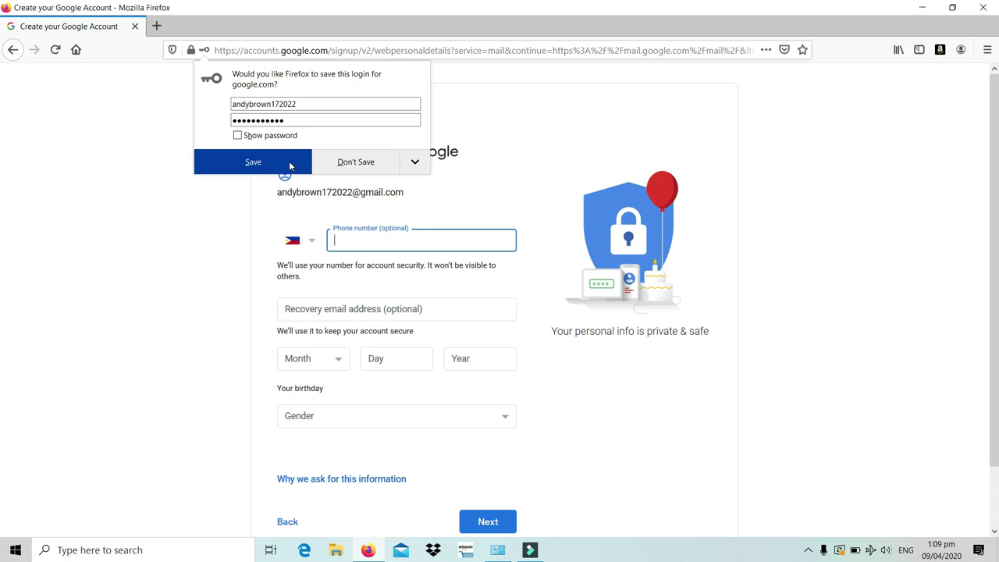
Decline saving the login and enter the account's phone number
left_click(343, 163)
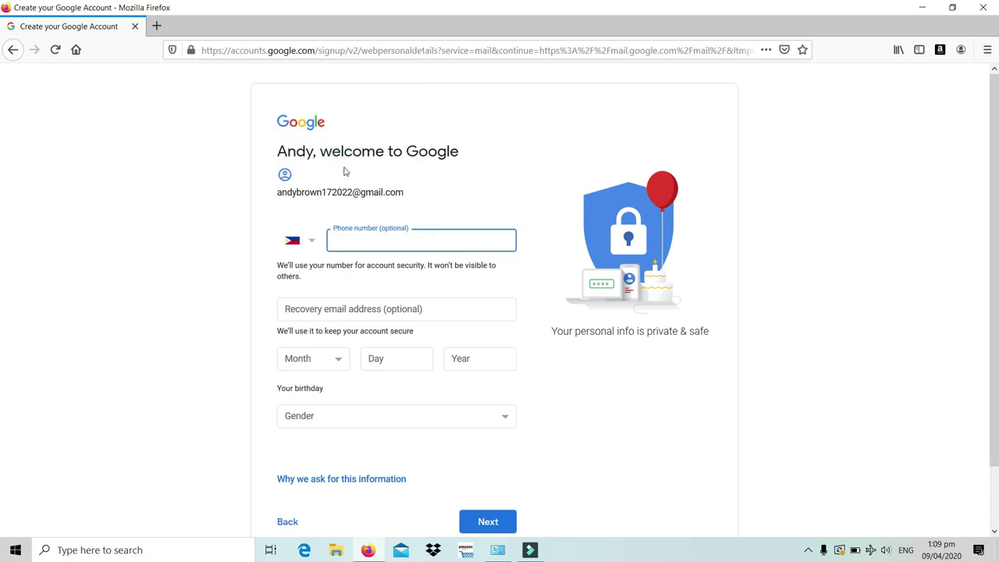
left_click(369, 244)
left_click(398, 242)
left_click(359, 308)
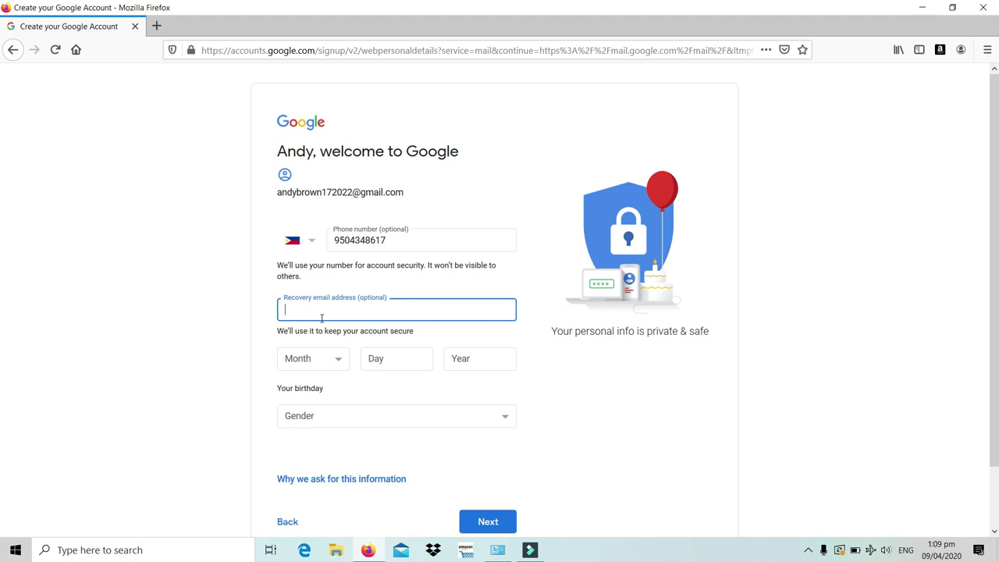
Set the birthday to January 22, 1995 and gender Female, then submit
left_click(326, 359)
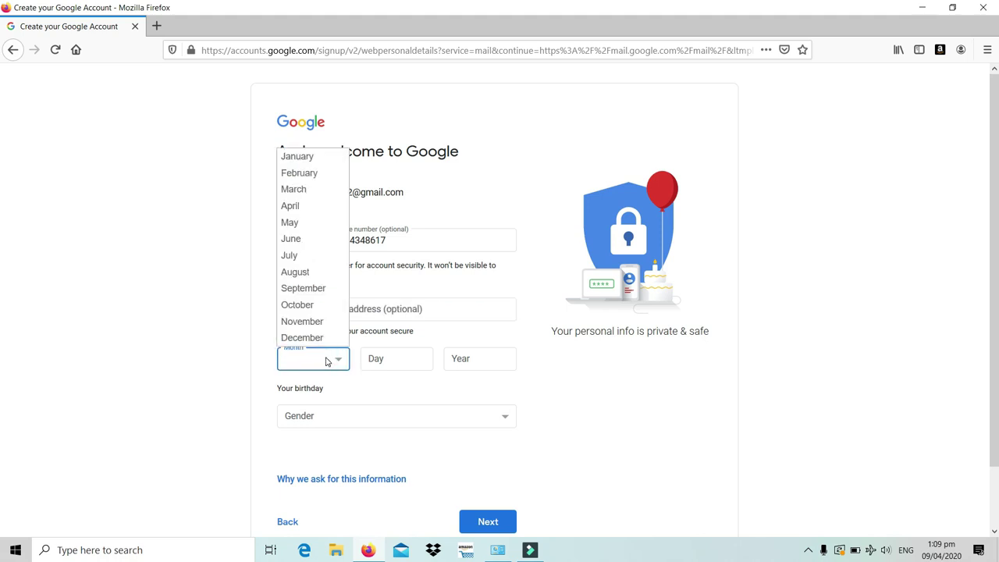
left_click(312, 159)
left_click(379, 369)
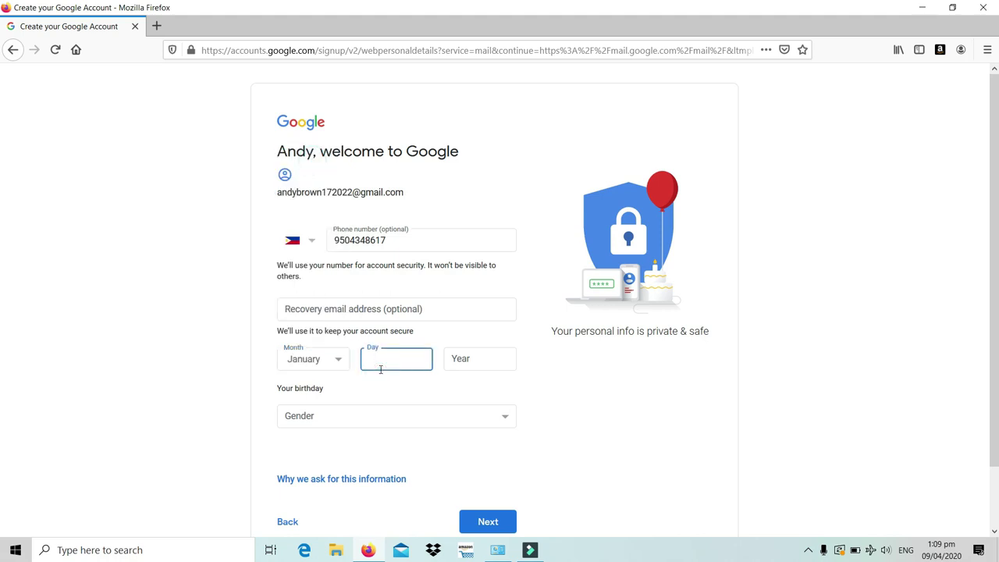
type("22")
left_click(490, 356)
type("1995")
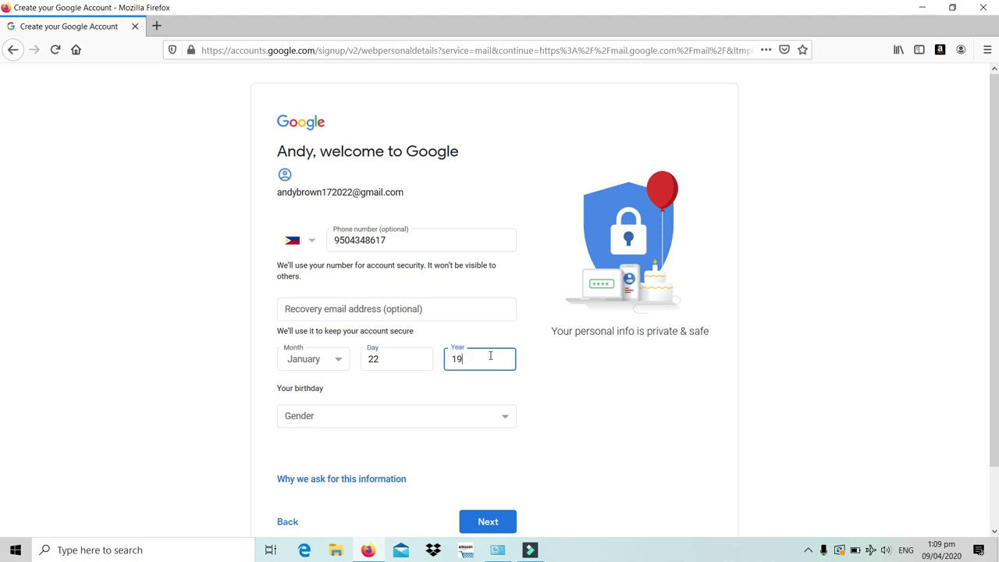
left_click(442, 417)
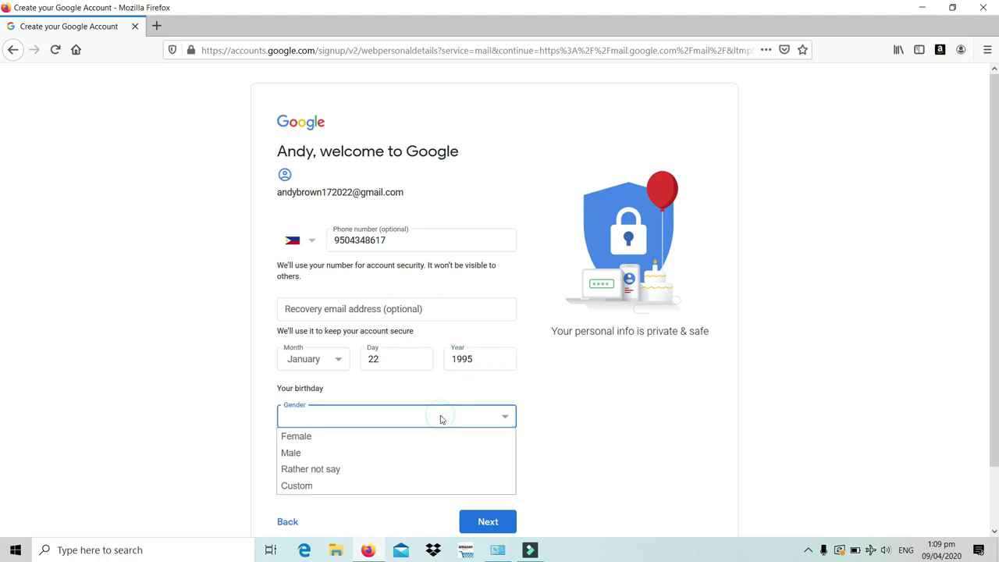
left_click(418, 439)
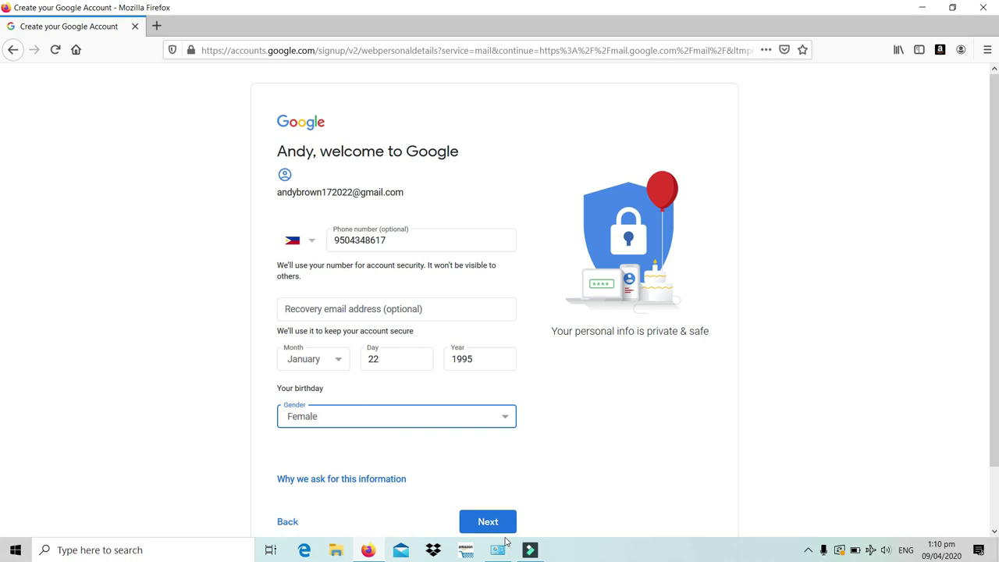
left_click(488, 522)
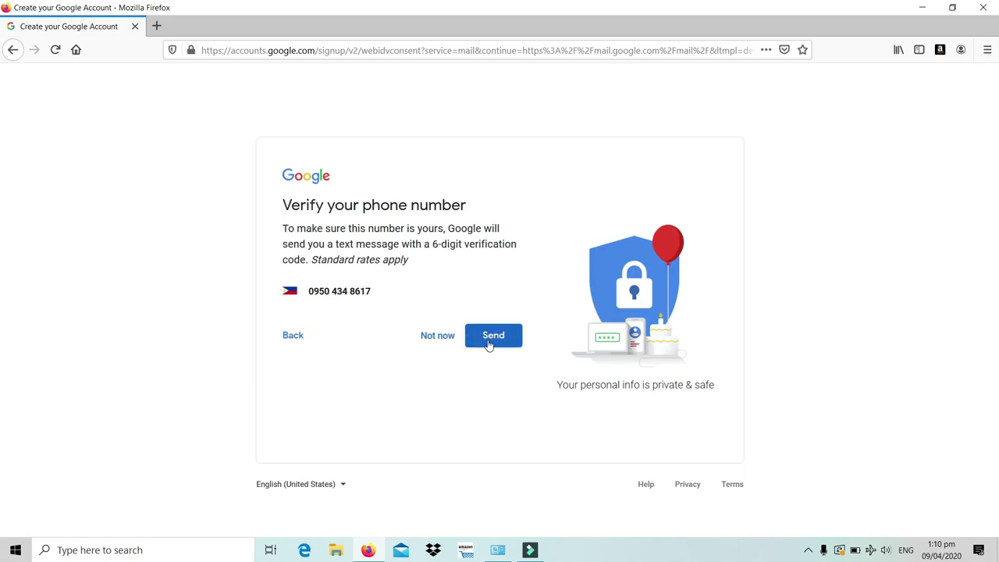
Send the SMS verification code, enter it, and verify the phone number
left_click(492, 336)
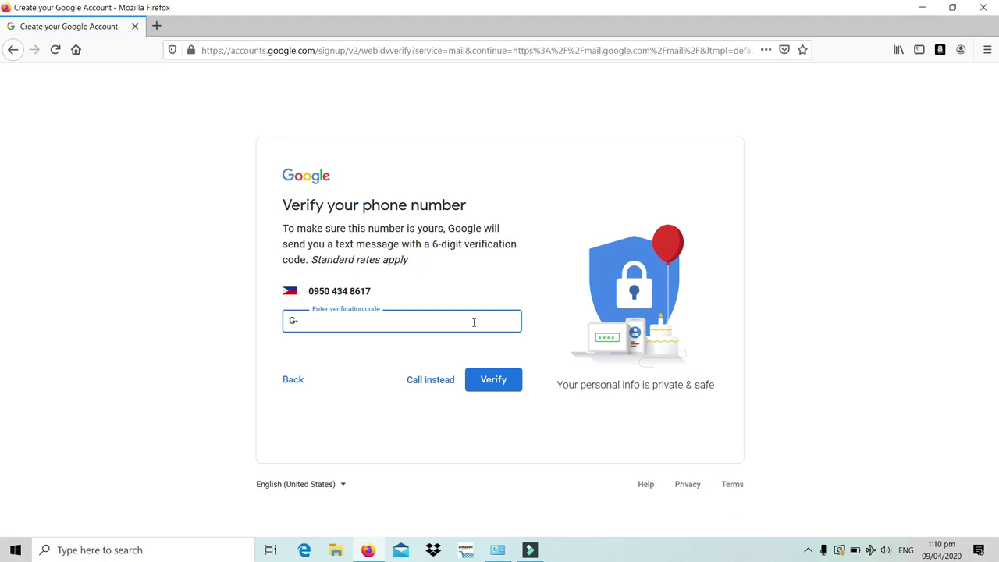
left_click(488, 380)
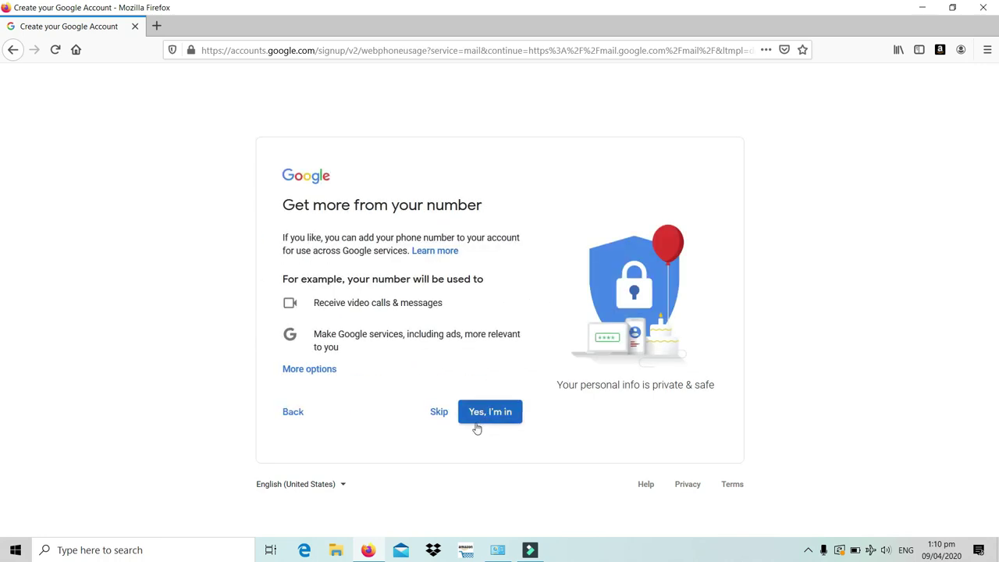
Accept the phone-number offer and privacy terms, then dismiss the Gmail welcome prompts
left_click(490, 412)
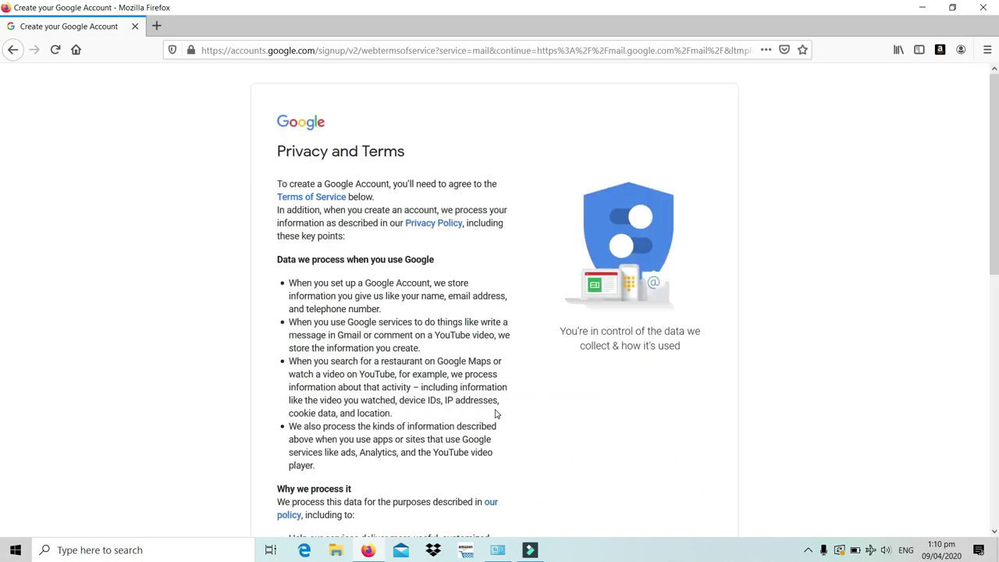
scroll(1, 242, "down", 10)
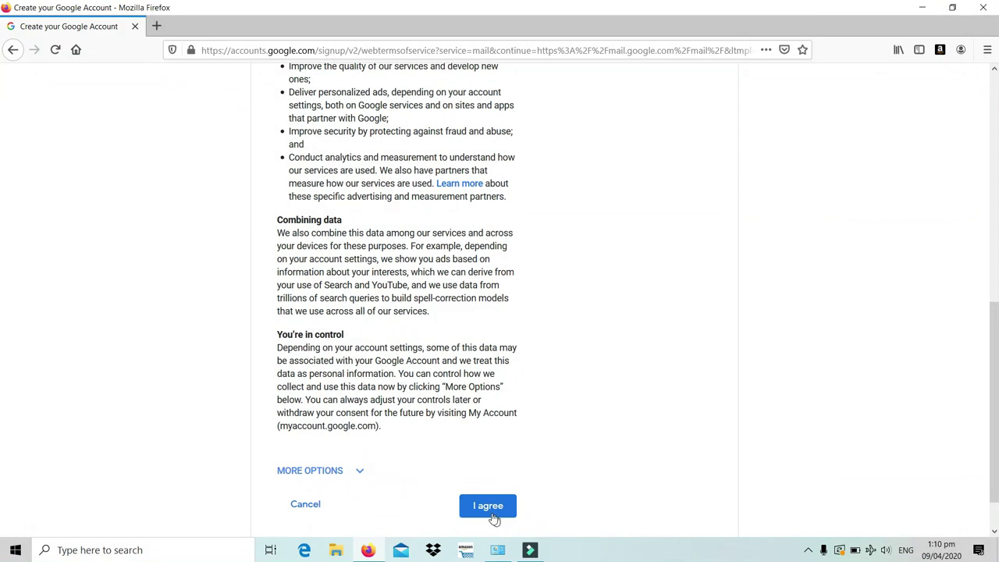
left_click(488, 507)
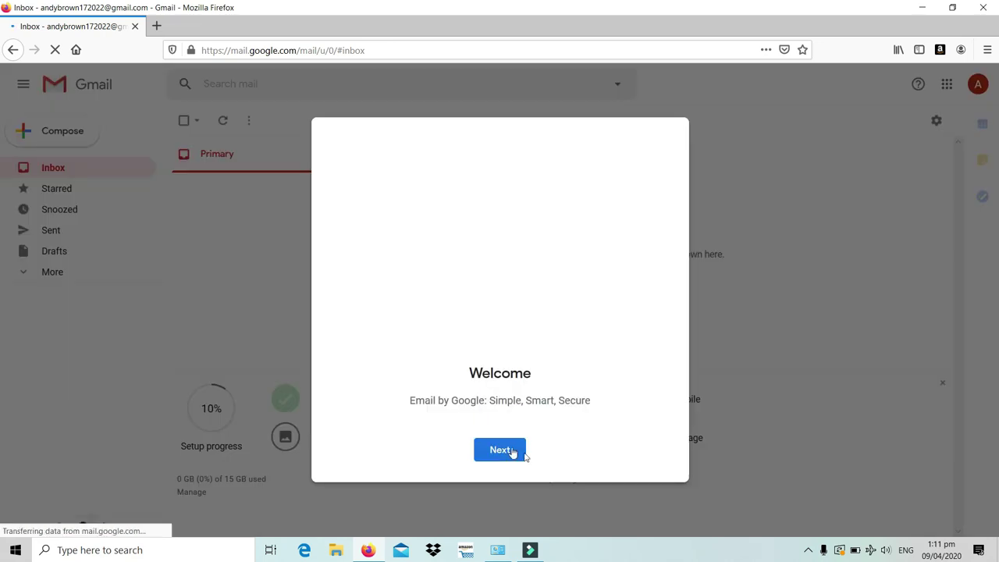
left_click(500, 451)
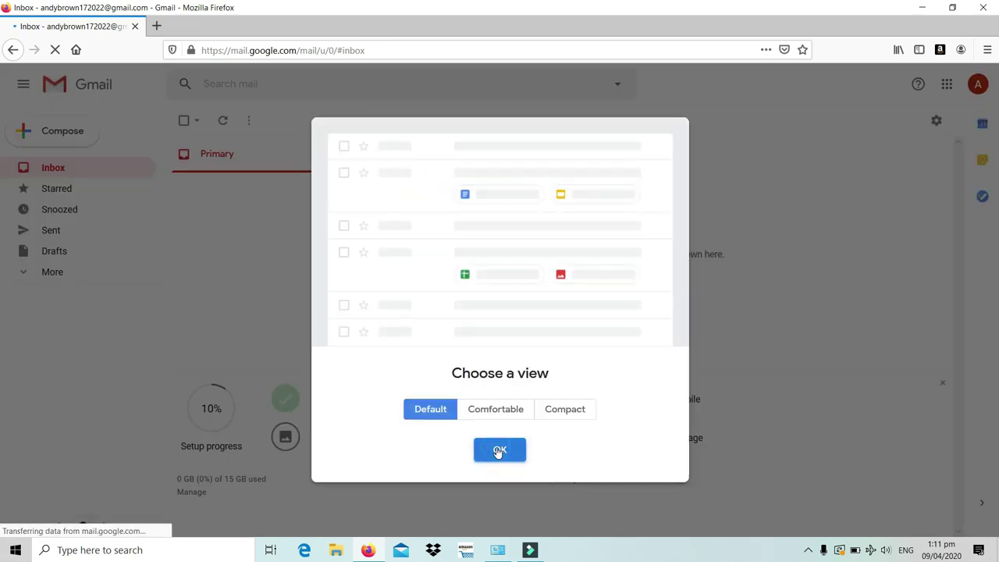
left_click(496, 453)
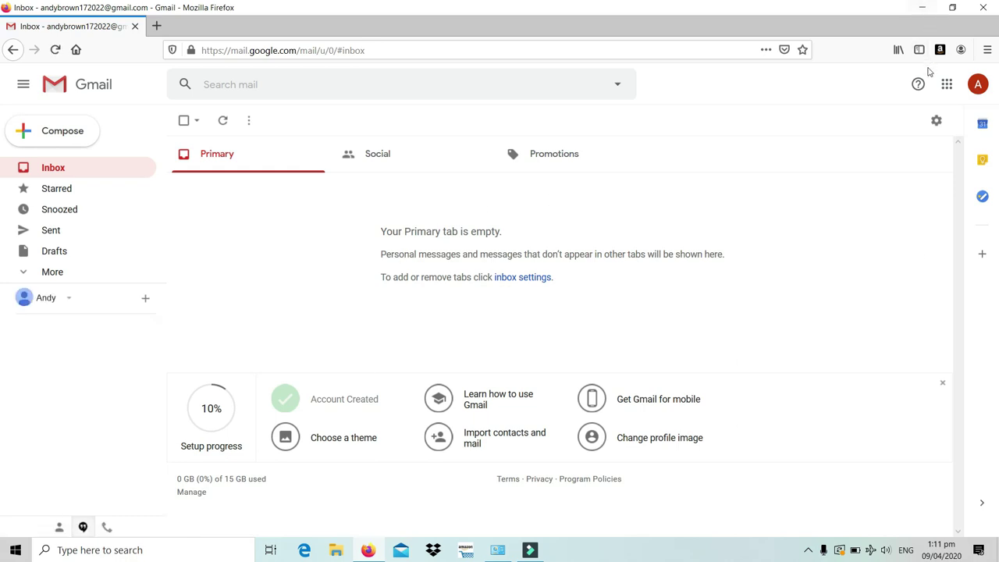
Open YouTube in a new tab from the Google apps menu
left_click(948, 86)
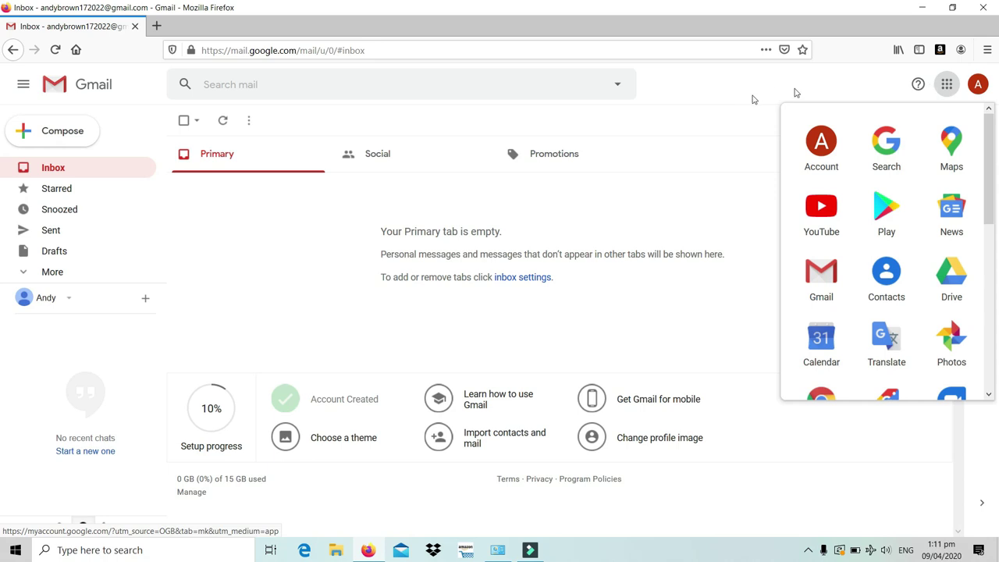
left_click(836, 89)
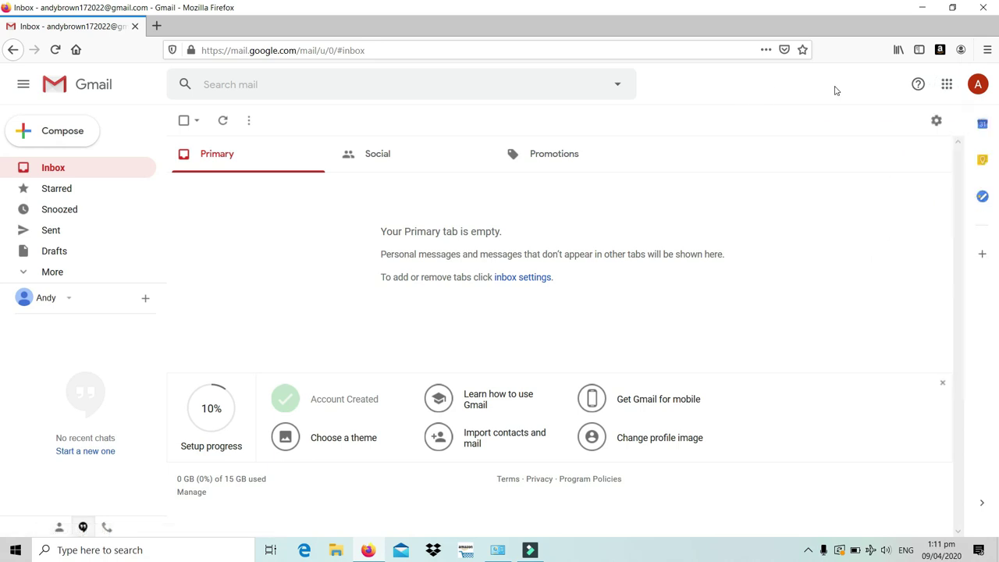
left_click(952, 91)
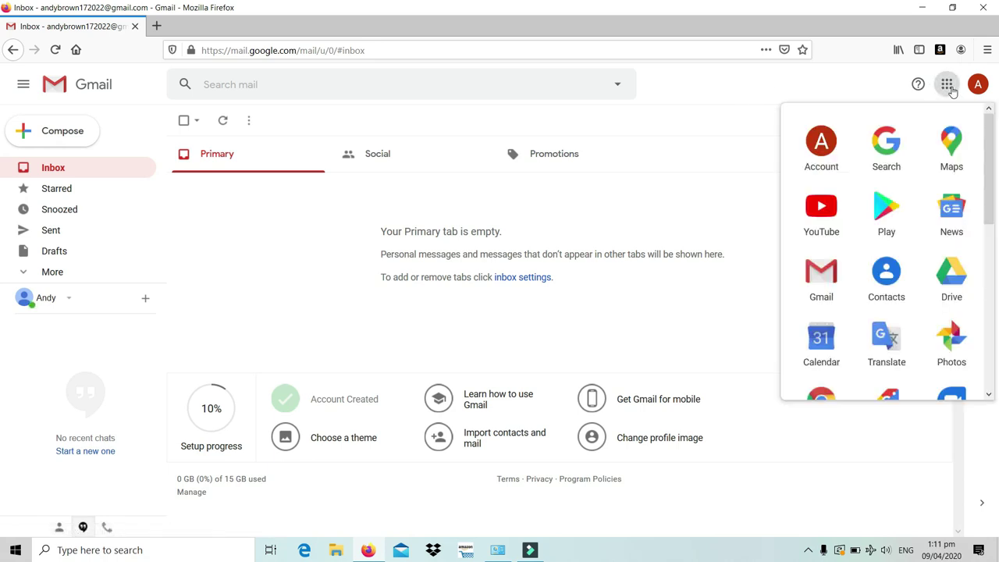
left_click(822, 211)
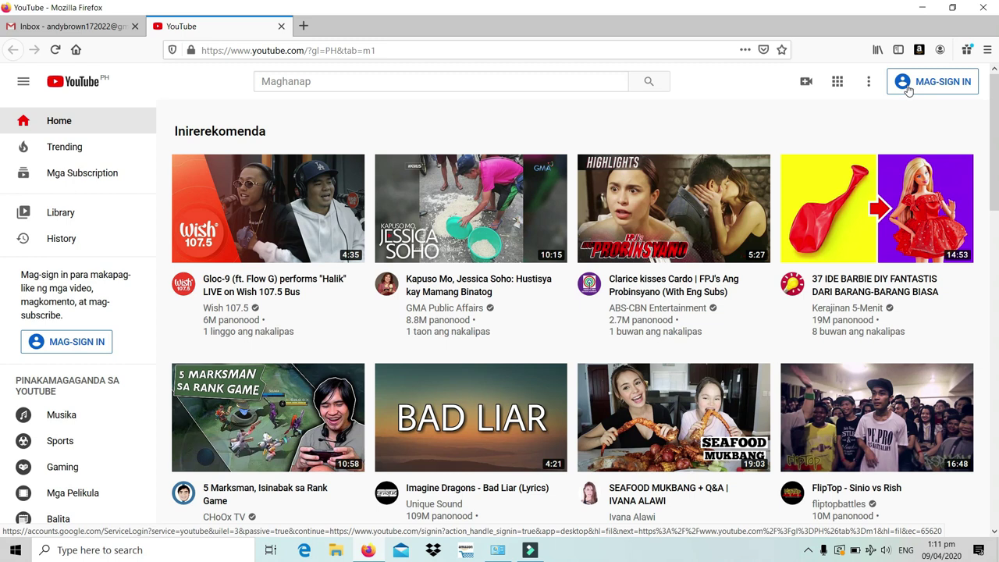
Sign in to YouTube with the new account, dismiss the Library tip, and open the account menu
left_click(908, 89)
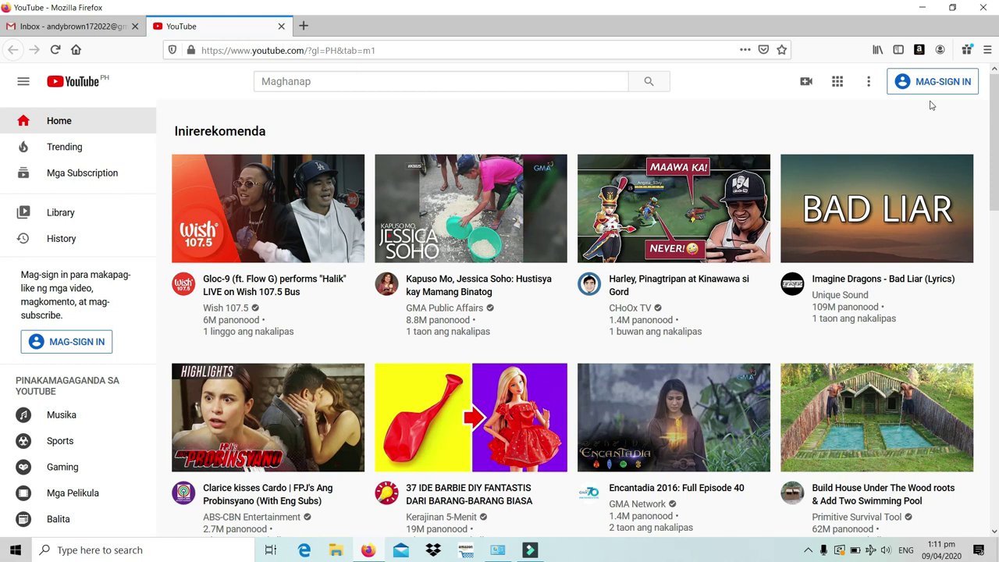
left_click(931, 93)
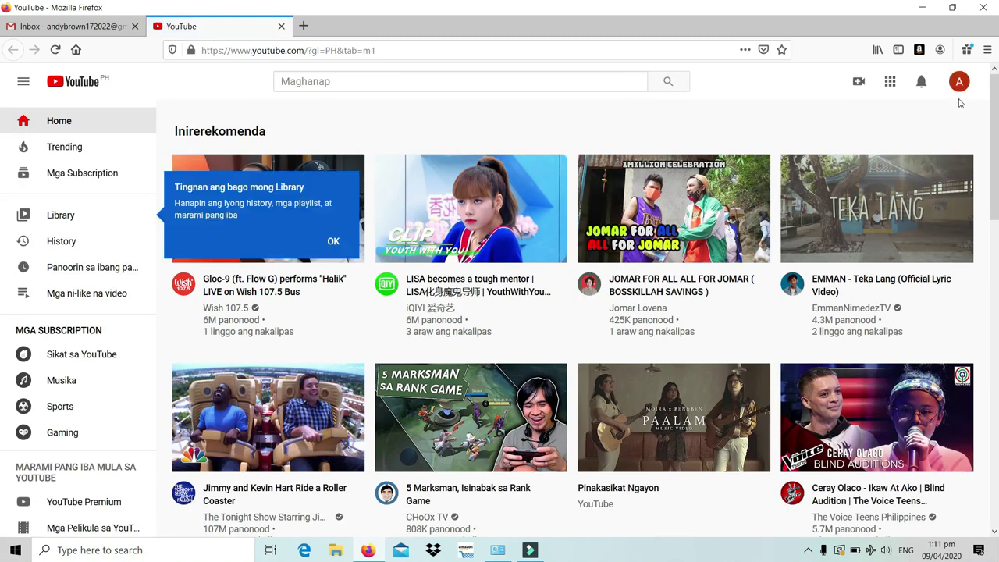
left_click(334, 242)
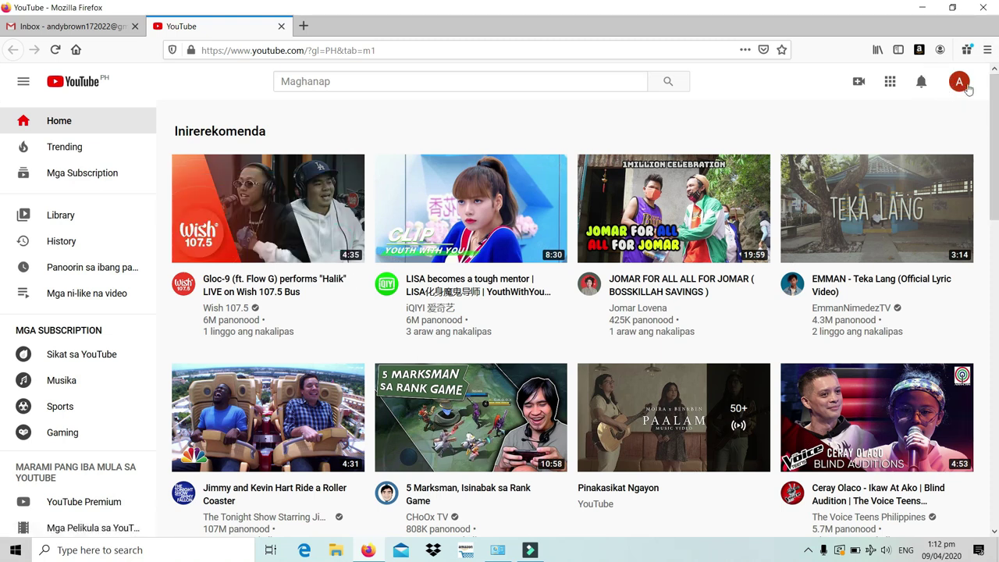
left_click(960, 83)
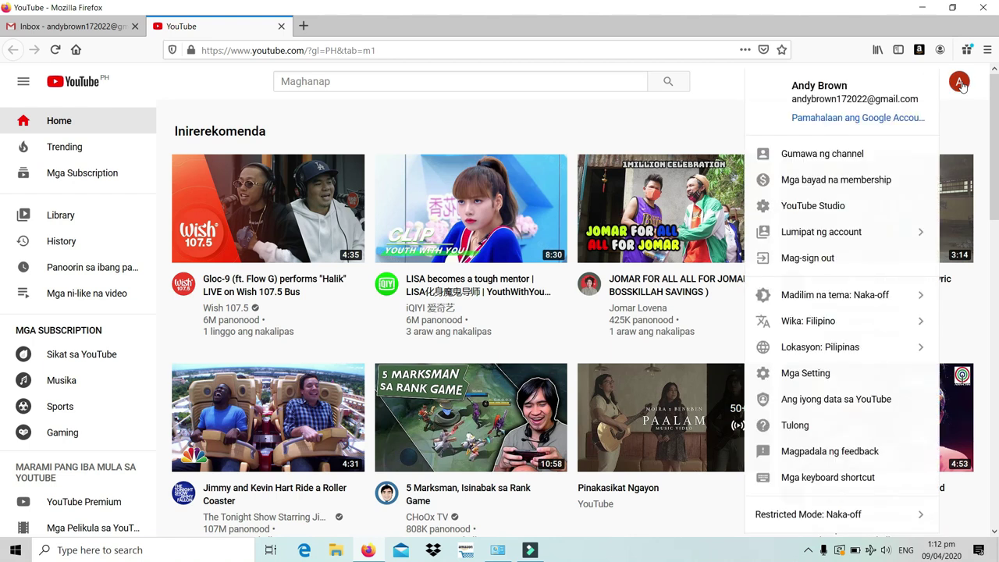
Create a channel via Gumawa ng channel, choosing to use the account's own name
left_click(871, 160)
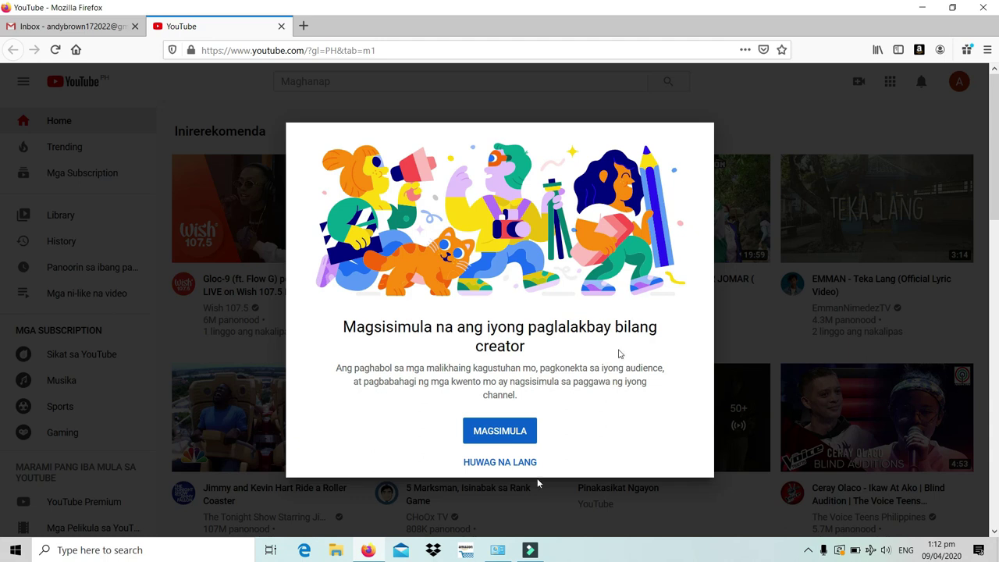
left_click(490, 432)
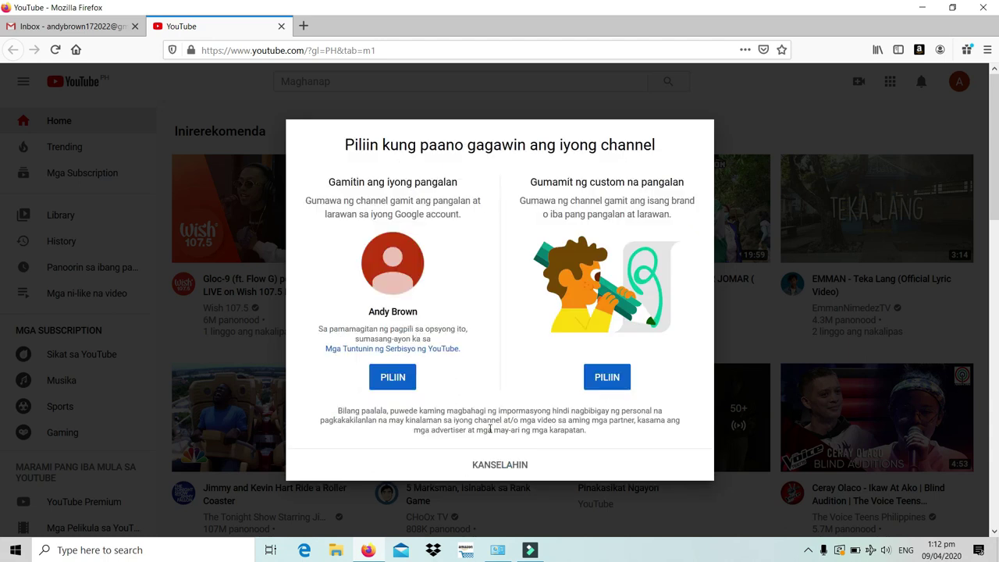
left_click(382, 378)
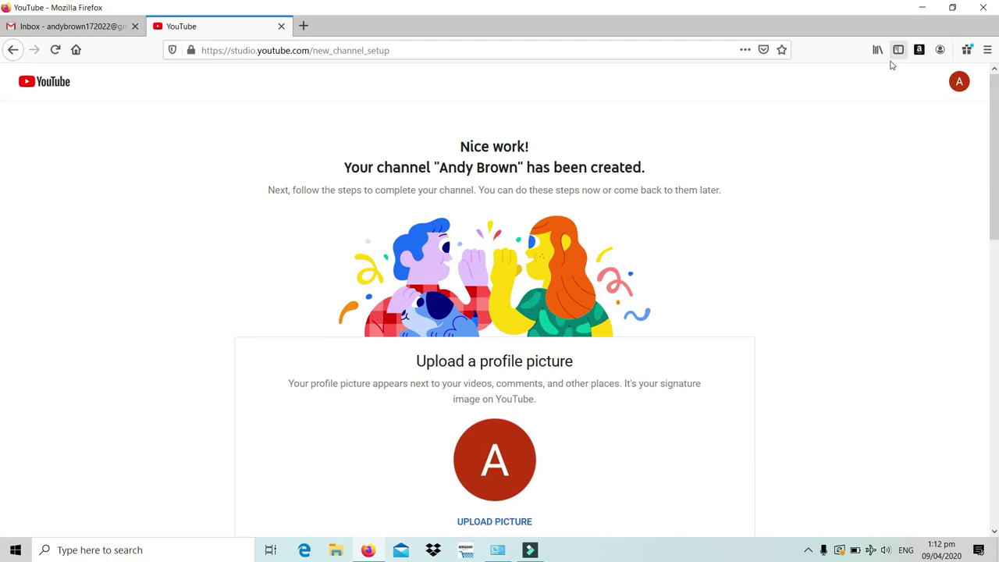
Upload baby.jpg from the Desktop folder as the new channel's profile picture
scroll(996, 163, "down", 5)
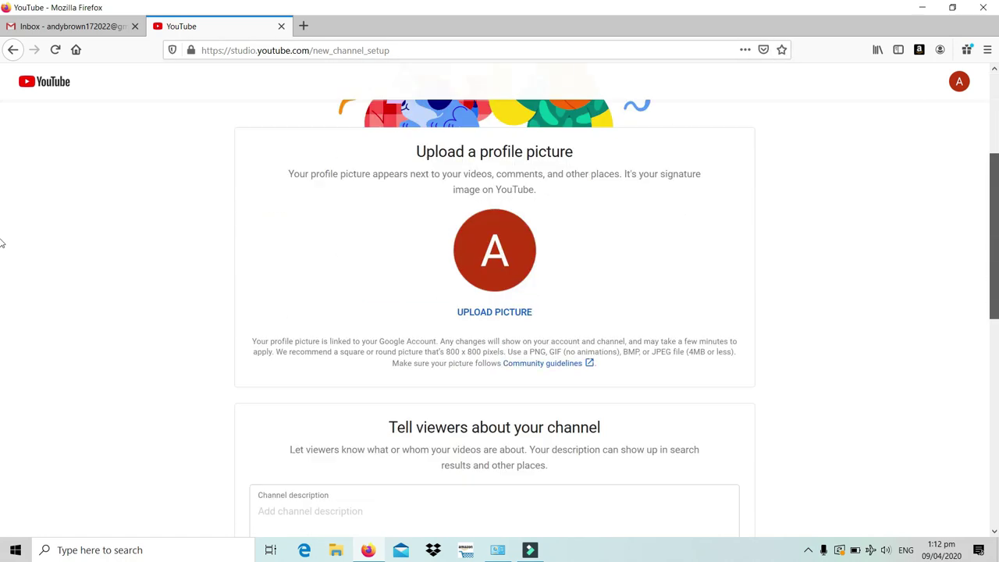
left_click(481, 279)
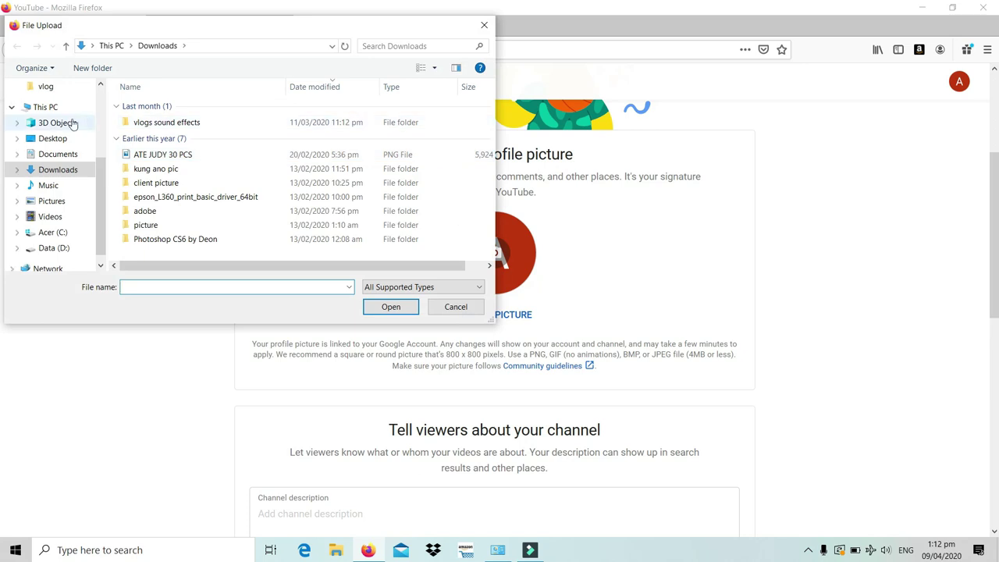
left_click(55, 138)
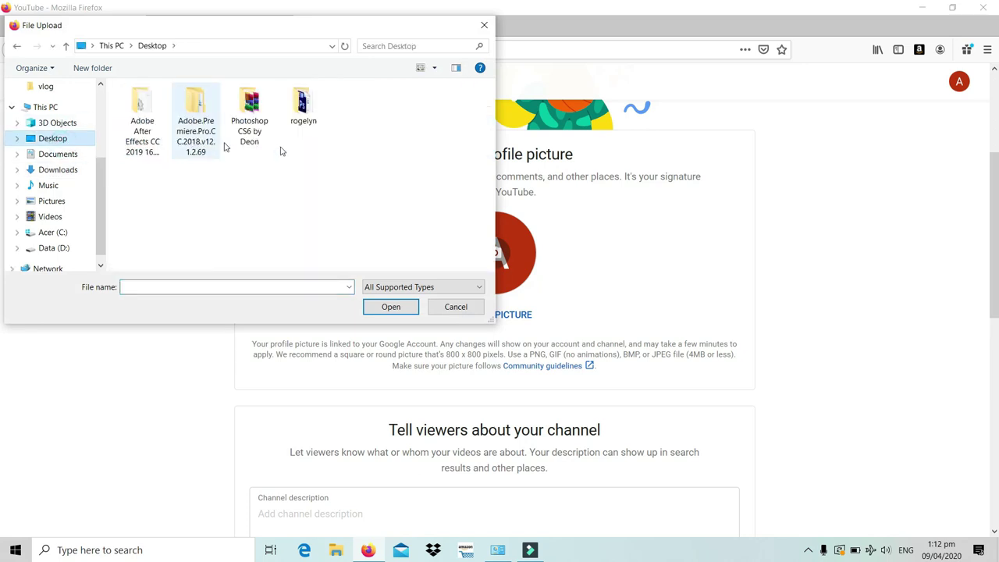
left_click(206, 287)
type("baby")
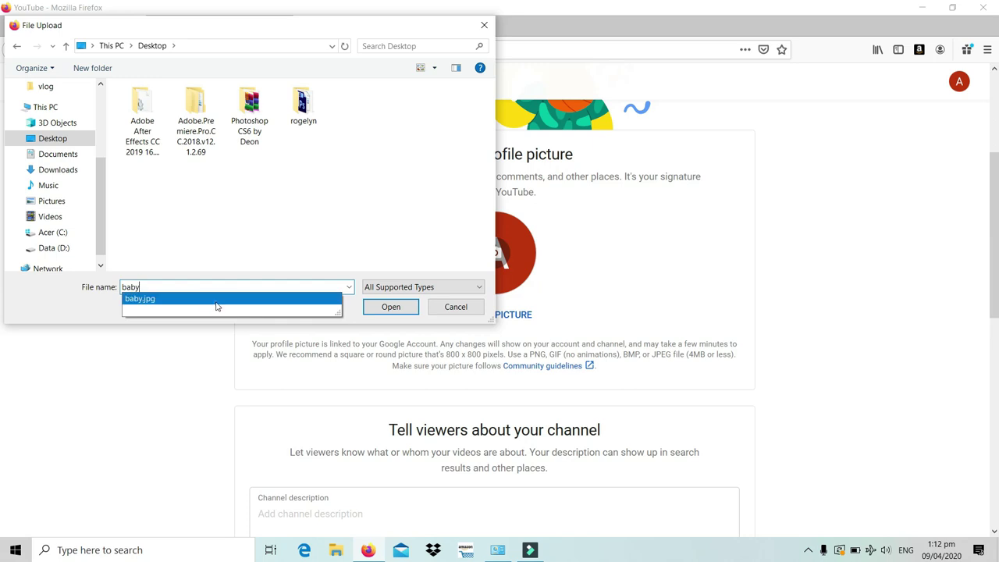
left_click(330, 302)
left_click(383, 309)
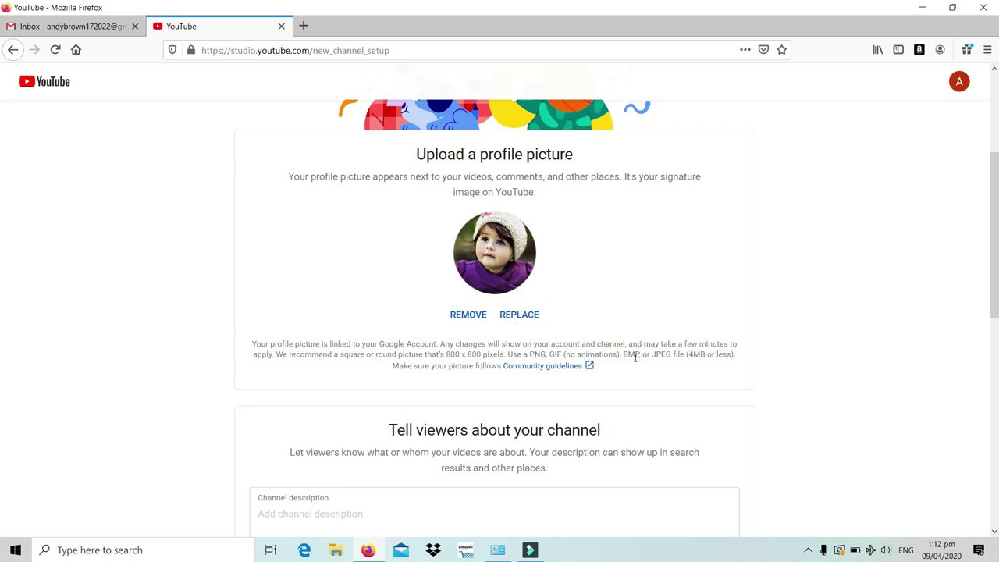
scroll(1, 252, "down", 2)
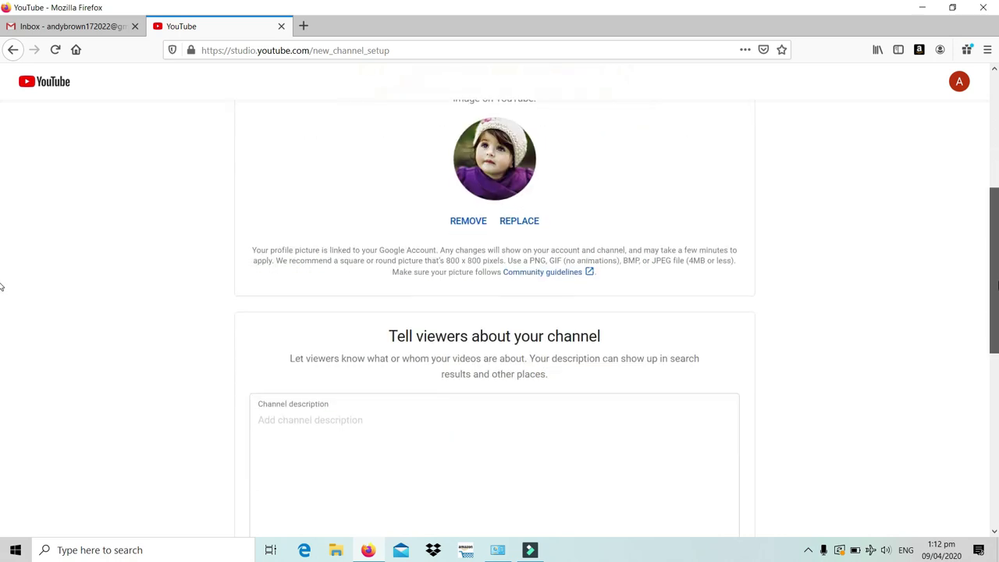
Enter 'This channel is created to entertain you' in the Channel description box
left_click(287, 428)
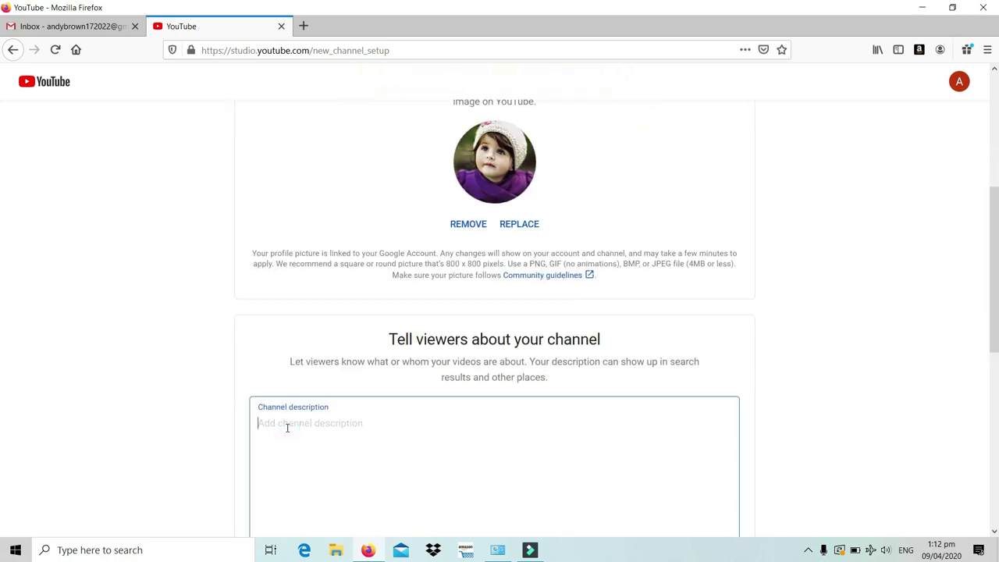
type("This channel is cre")
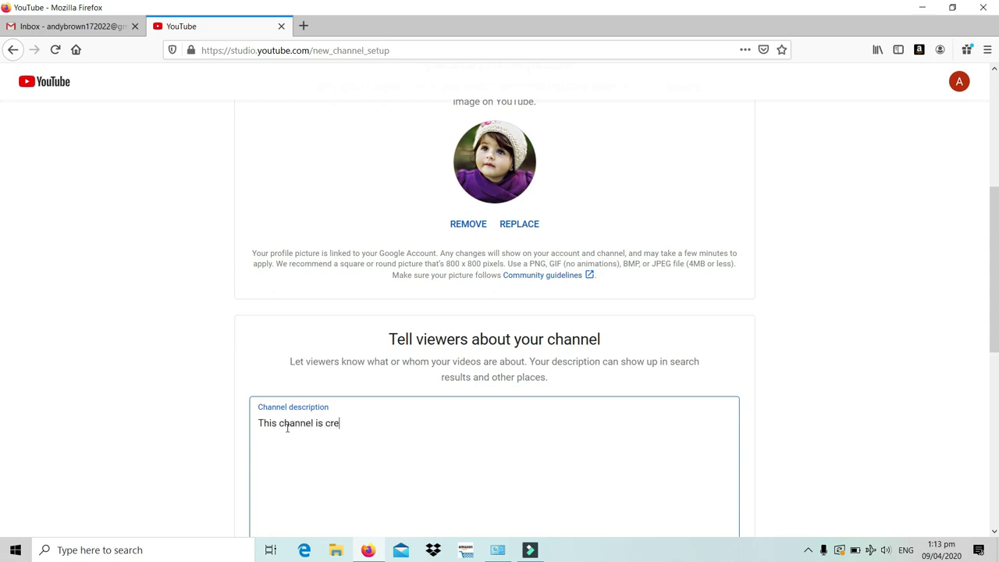
type("ated to entertain you")
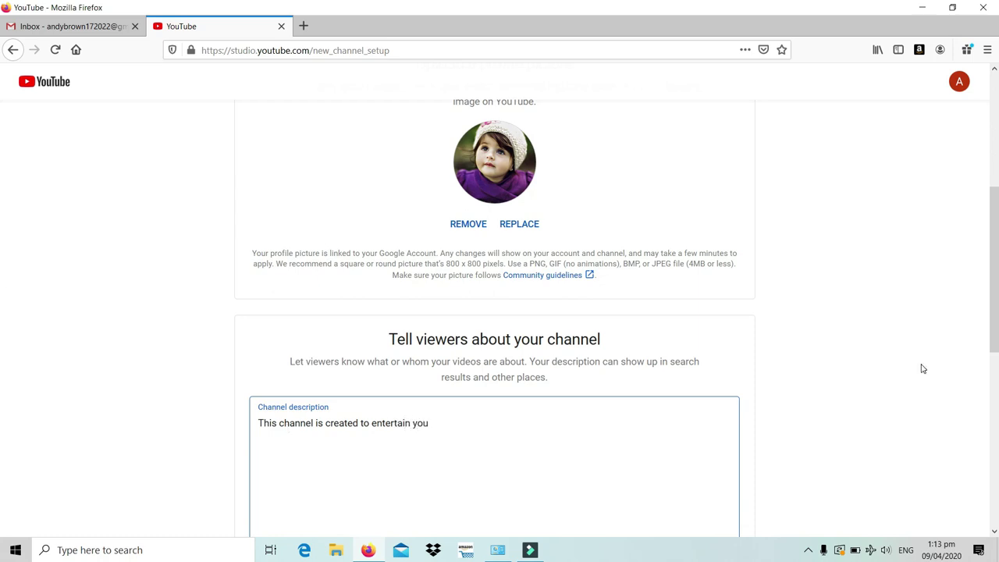
scroll(2, 350, "down", 5)
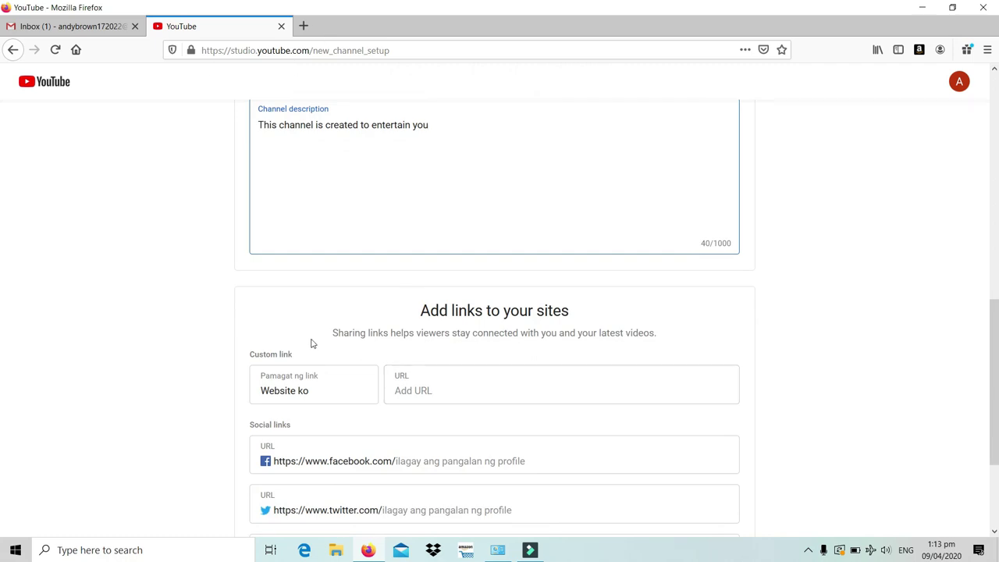
Open YouTube in a new tab and copy the new channel's page address
left_click(434, 392)
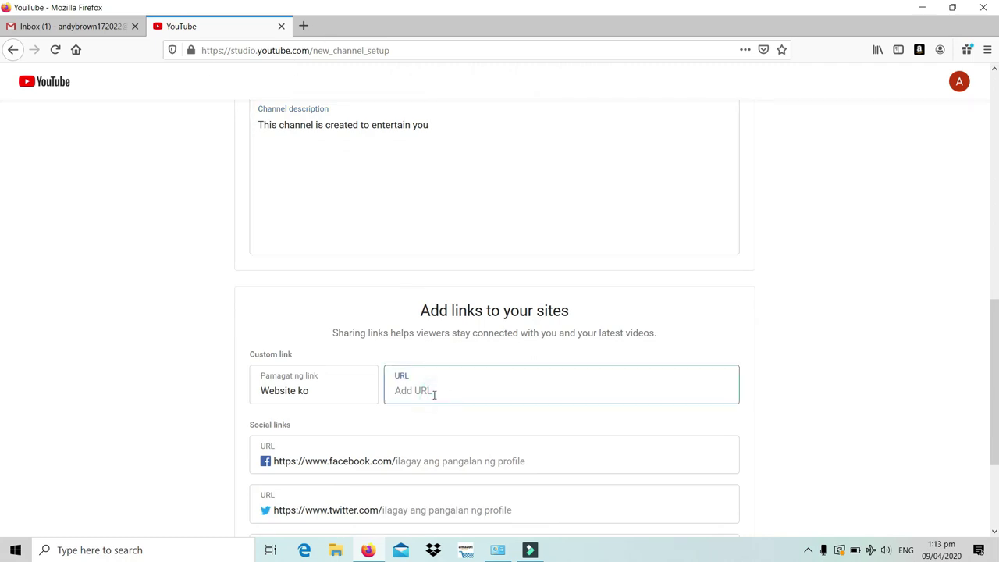
left_click(302, 27)
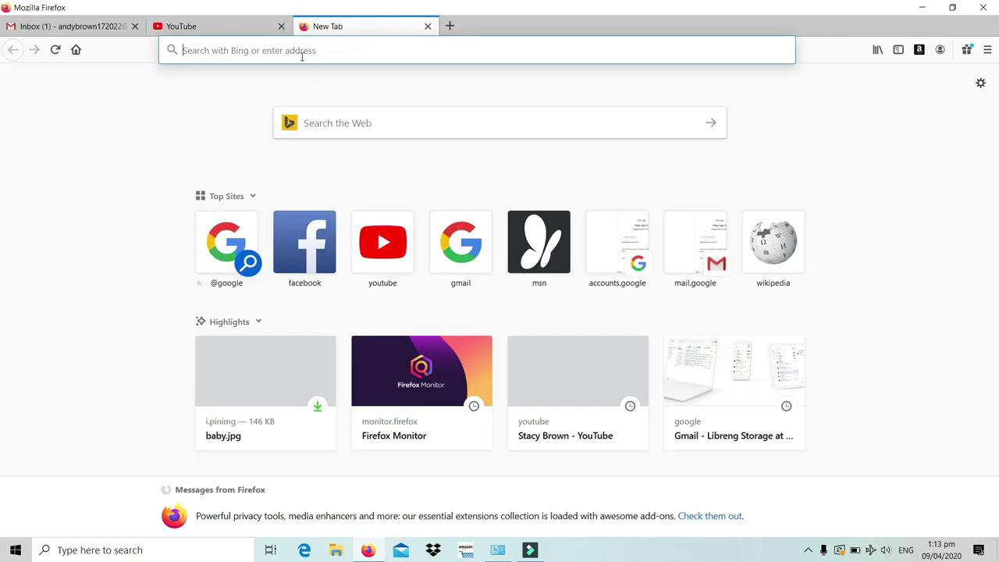
left_click(302, 53)
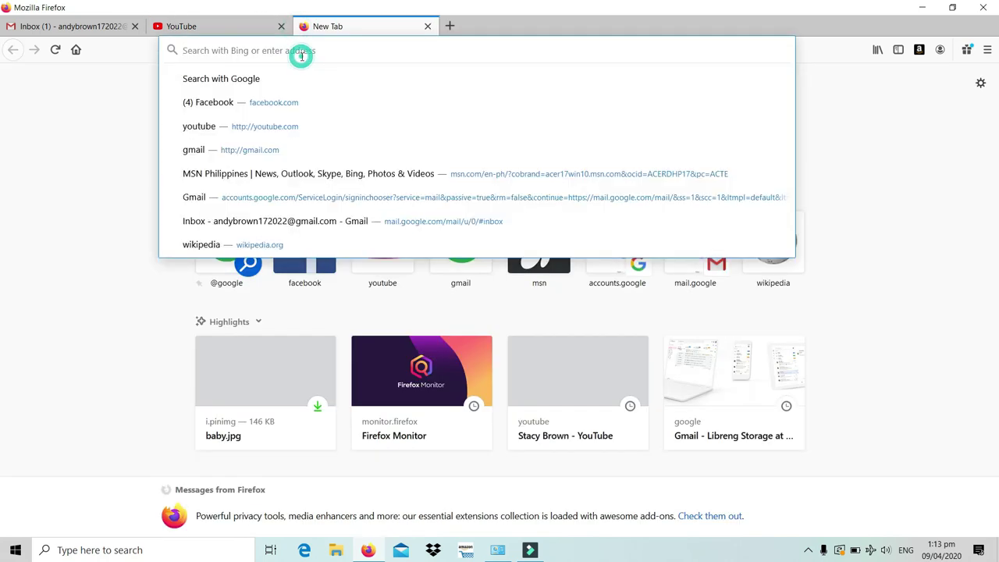
left_click(427, 26)
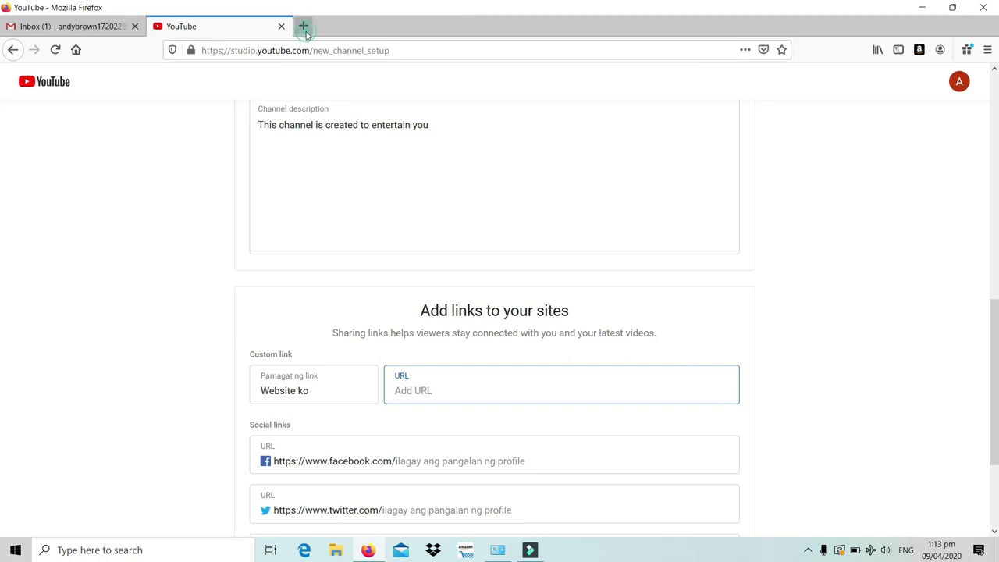
left_click(303, 25)
left_click(313, 49)
type("youtube.com/")
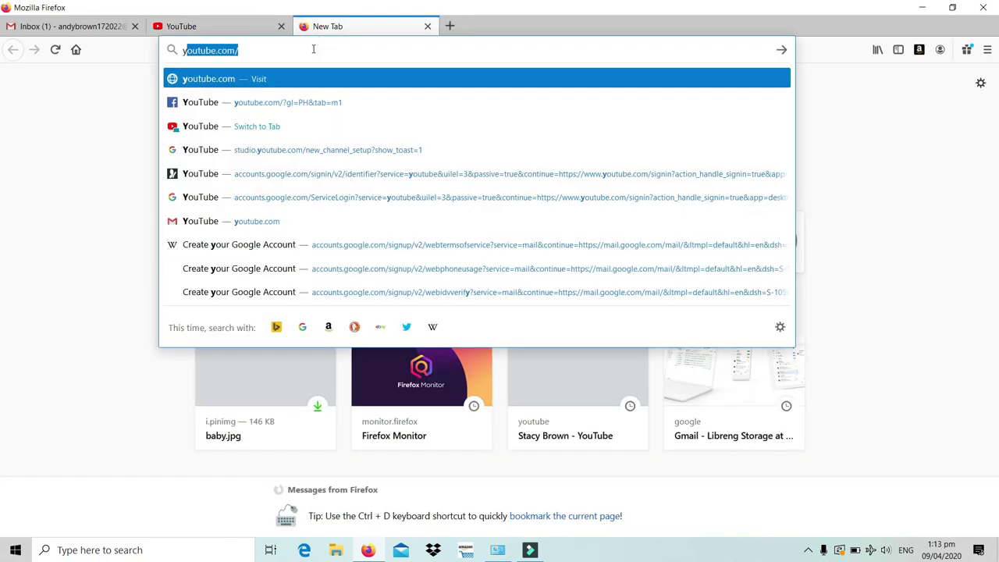
key("Return")
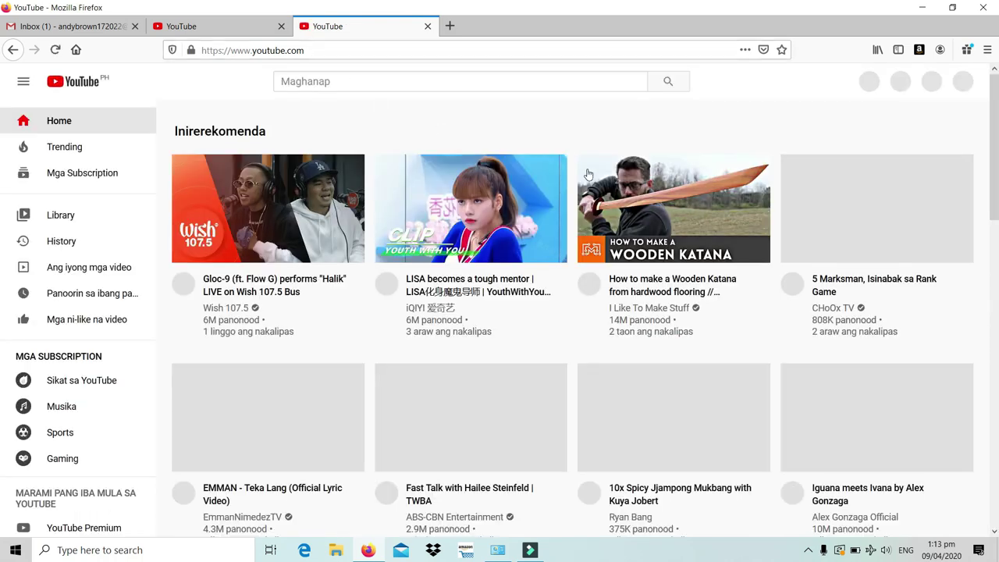
left_click(961, 84)
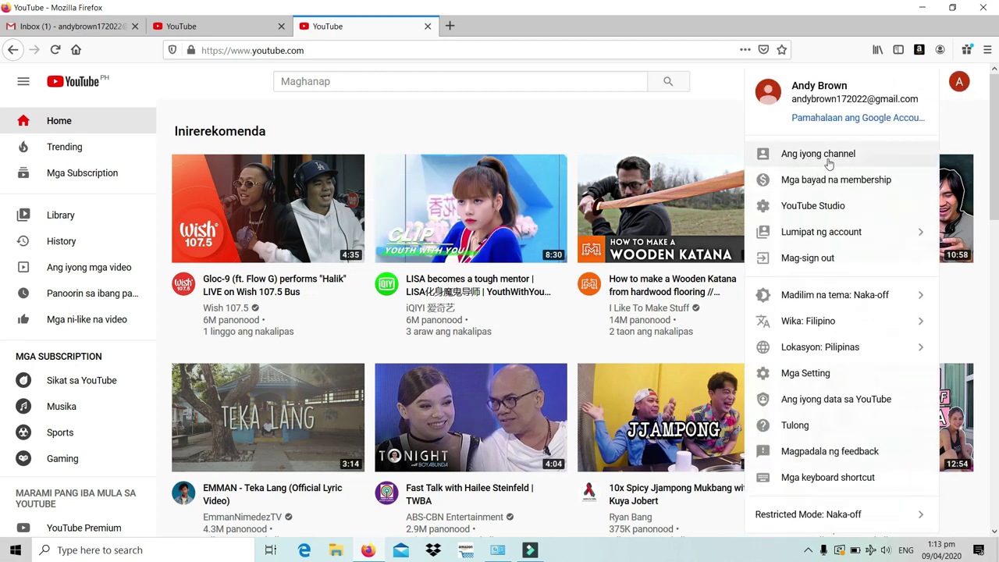
left_click(829, 160)
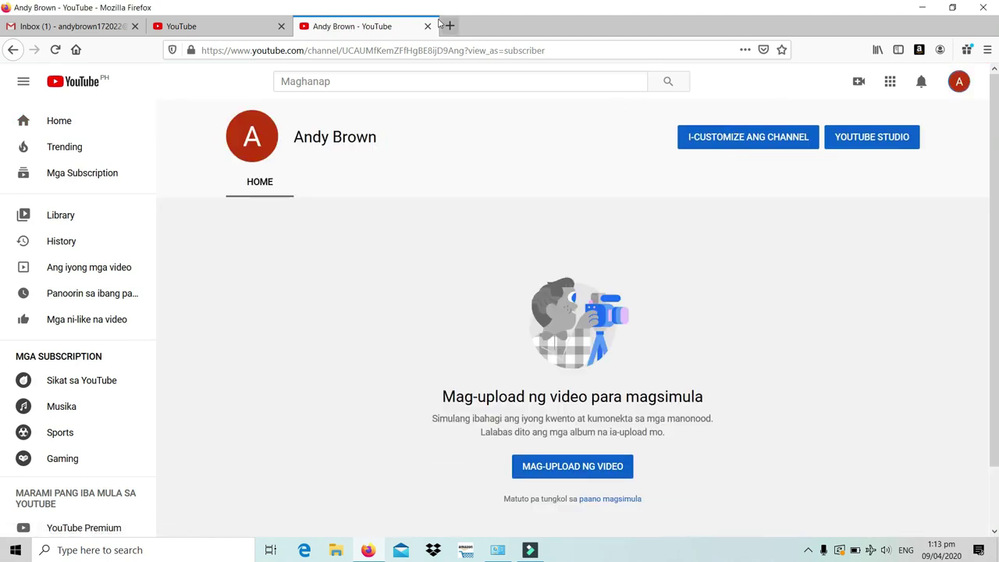
left_click(484, 50)
key("ctrl+c")
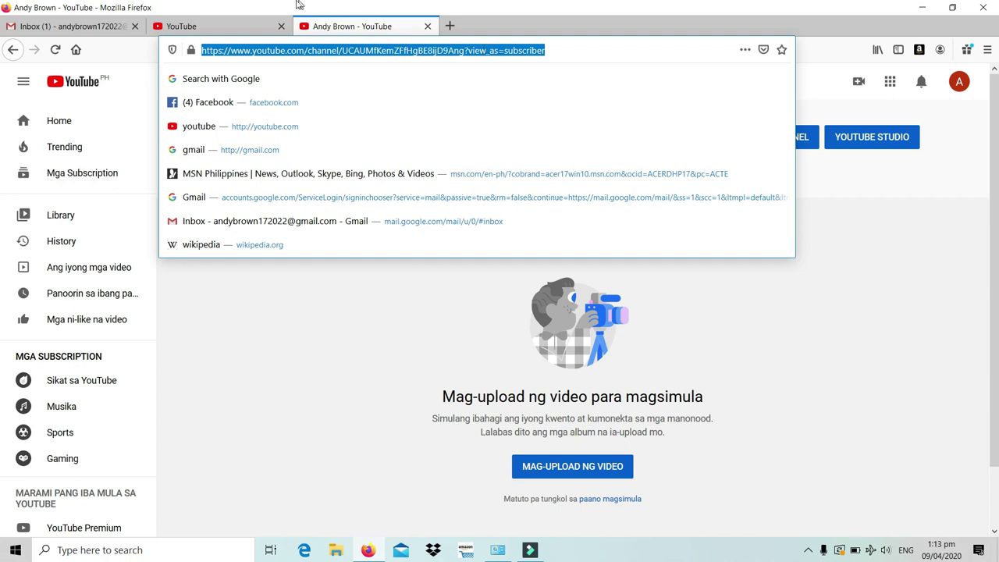
Paste the channel address as the custom link URL and save the channel setup
left_click(251, 24)
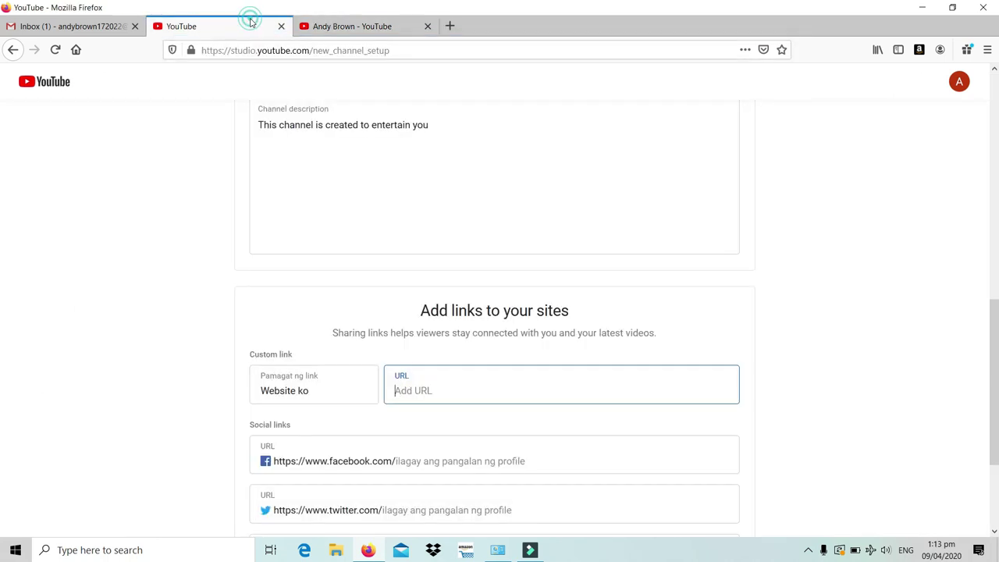
left_click(419, 391)
key("ctrl+v")
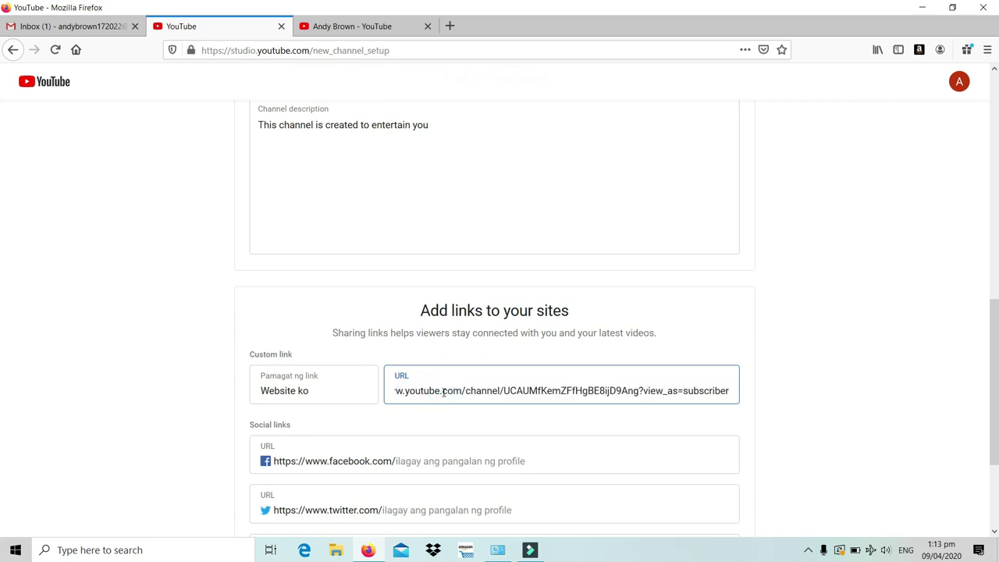
scroll(2, 336, "down", 4)
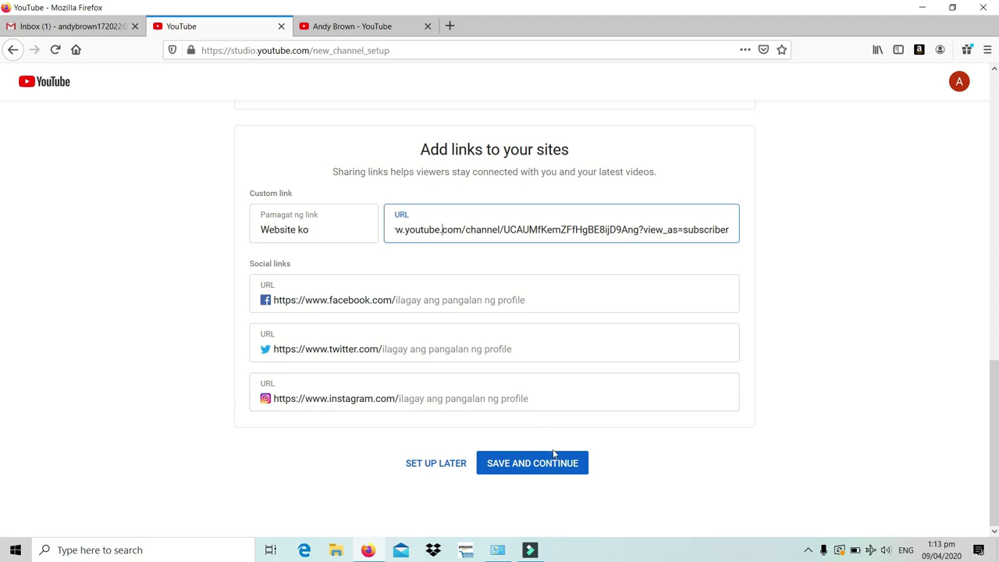
left_click(562, 464)
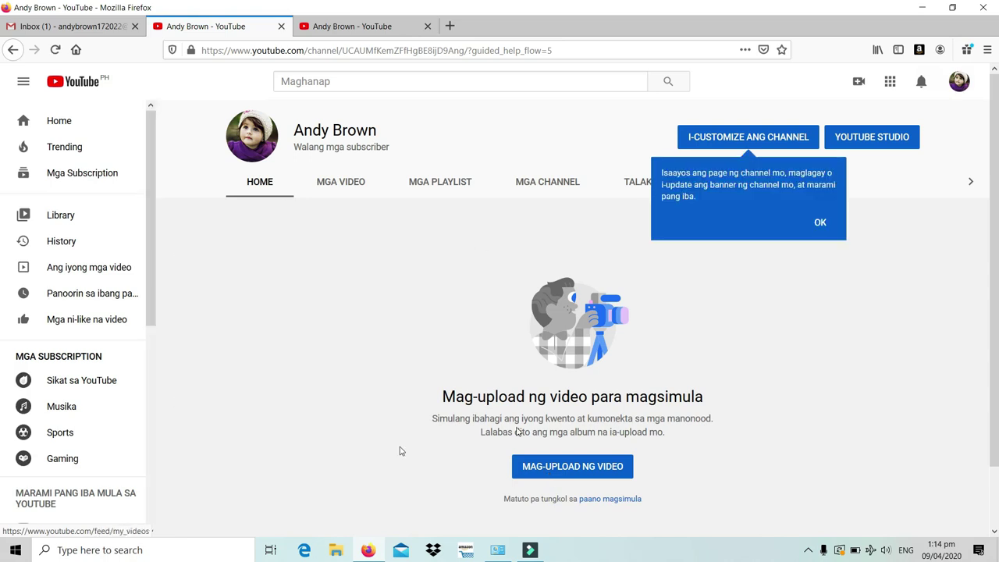
Dismiss the customisation tip and begin a new video upload from the channel page
left_click(820, 225)
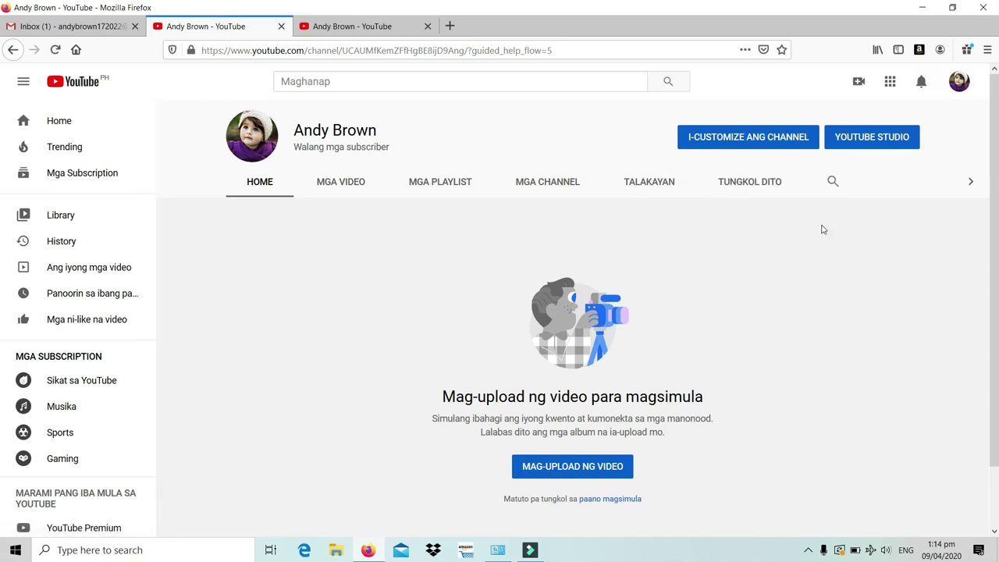
left_click(617, 467)
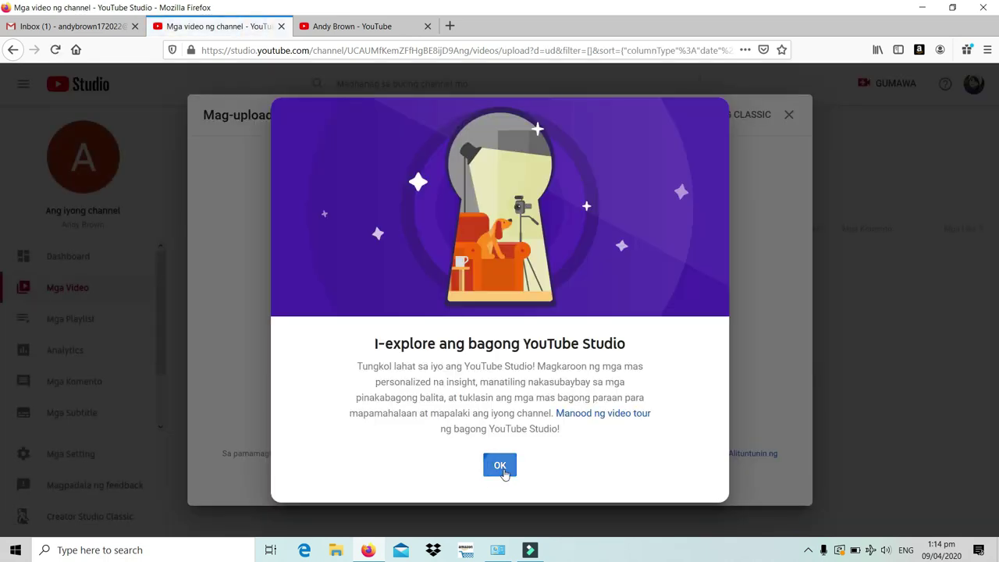
Upload 'ABC Song and More Nursery Rhymes With Mother Goose Club' from the Downloads folder
left_click(504, 471)
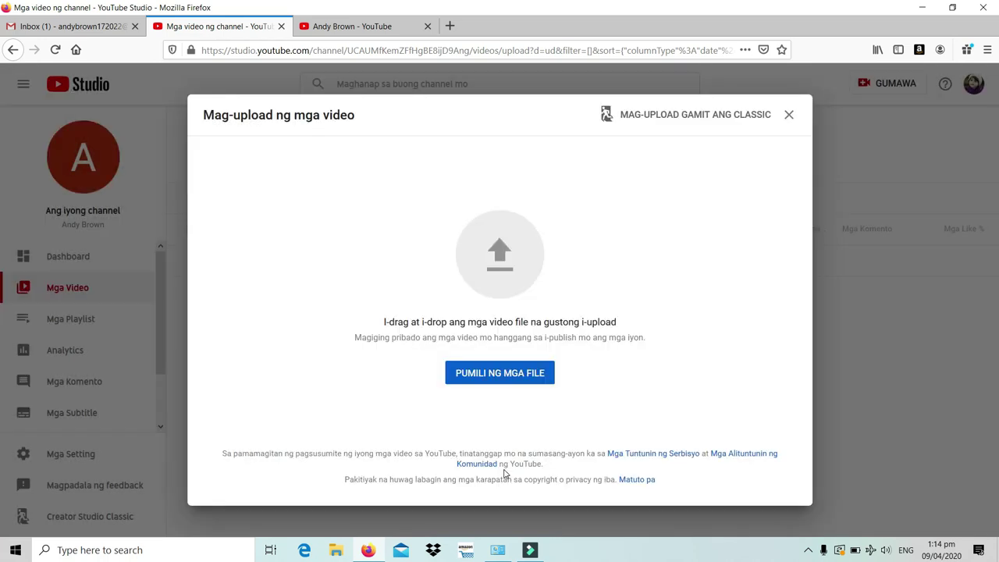
left_click(497, 381)
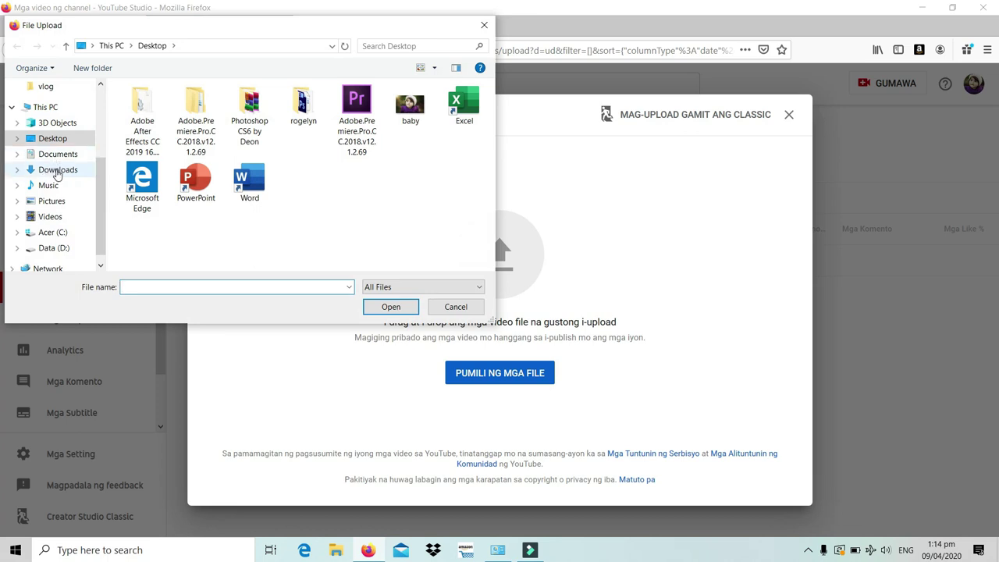
left_click(57, 171)
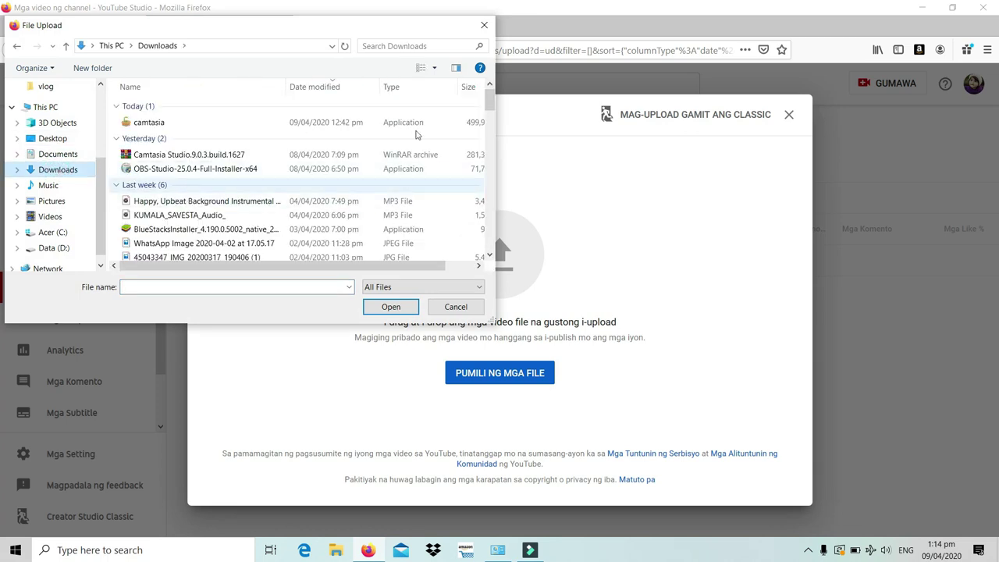
left_click_drag(489, 95, 488, 184)
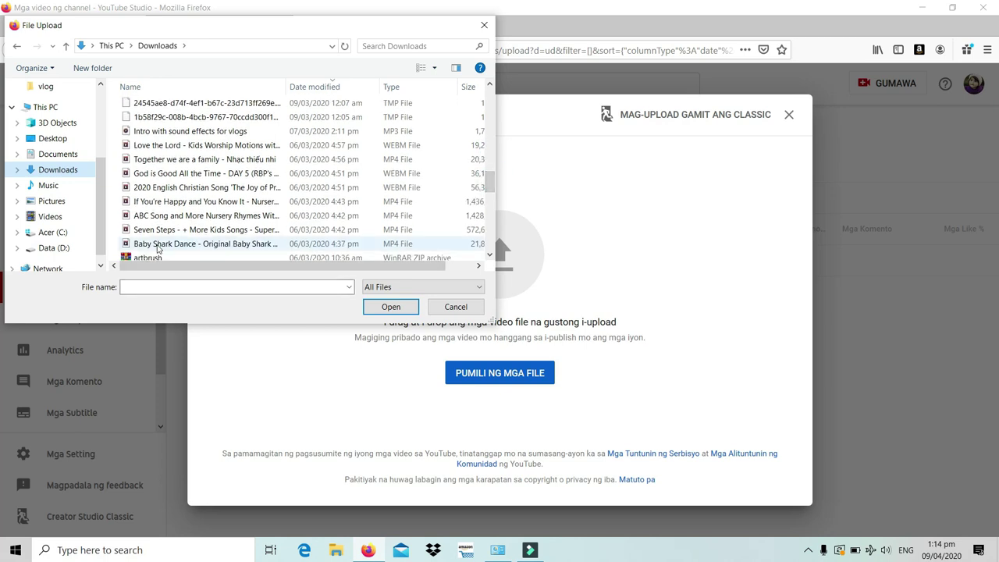
left_click(166, 218)
left_click(404, 307)
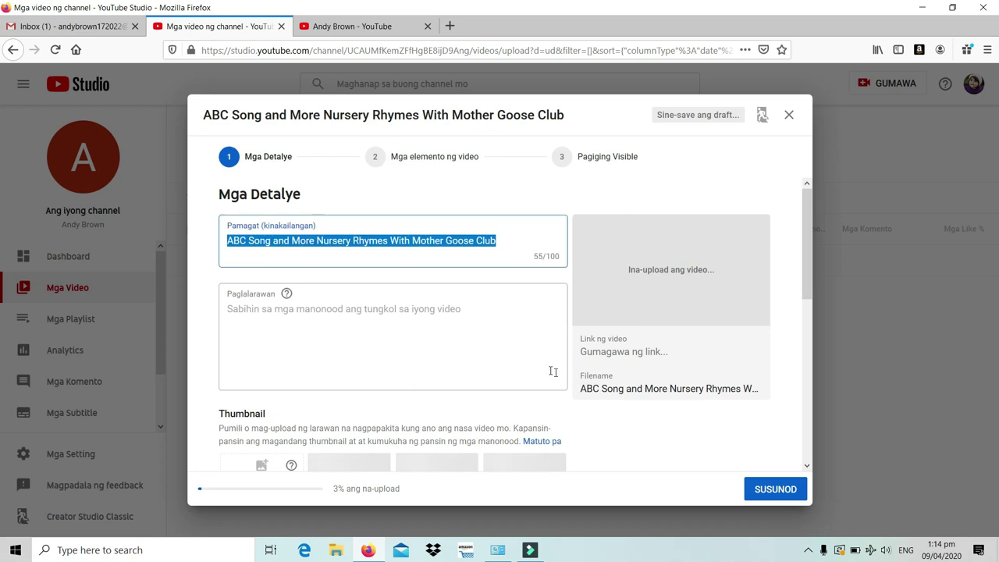
Give the ABC Song video the description 'Learning ABC for Nursery'
left_click(436, 334)
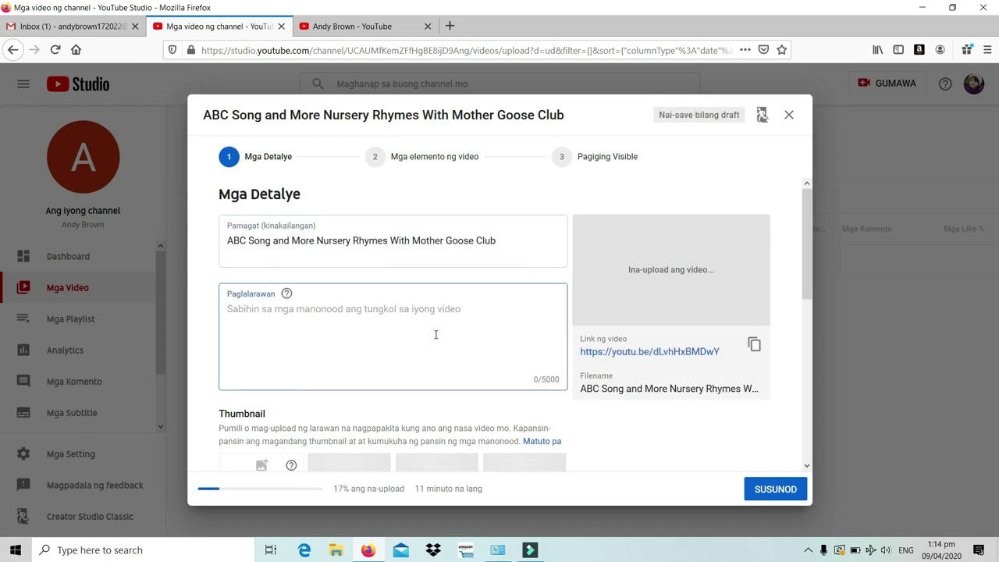
type("Learning")
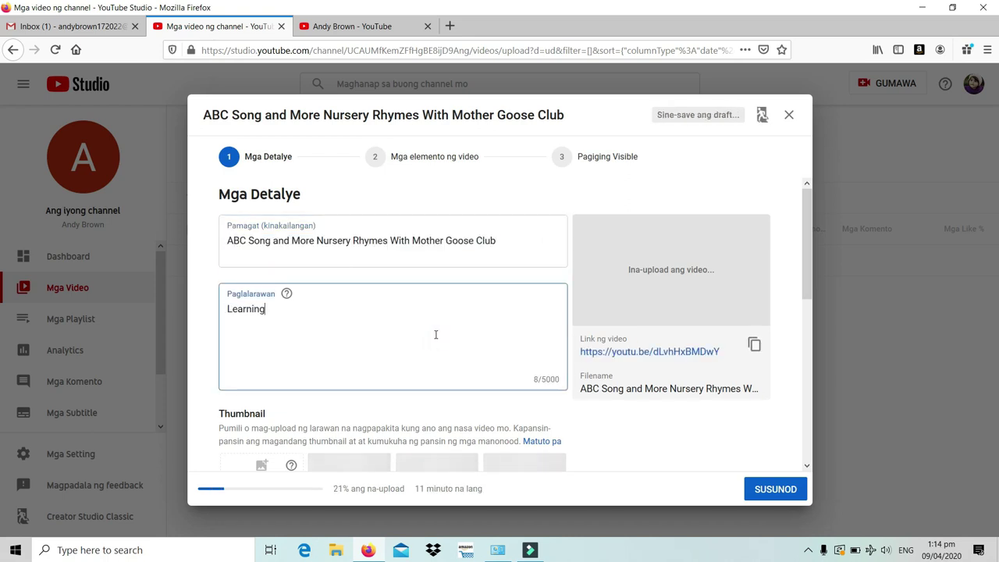
type(" AB")
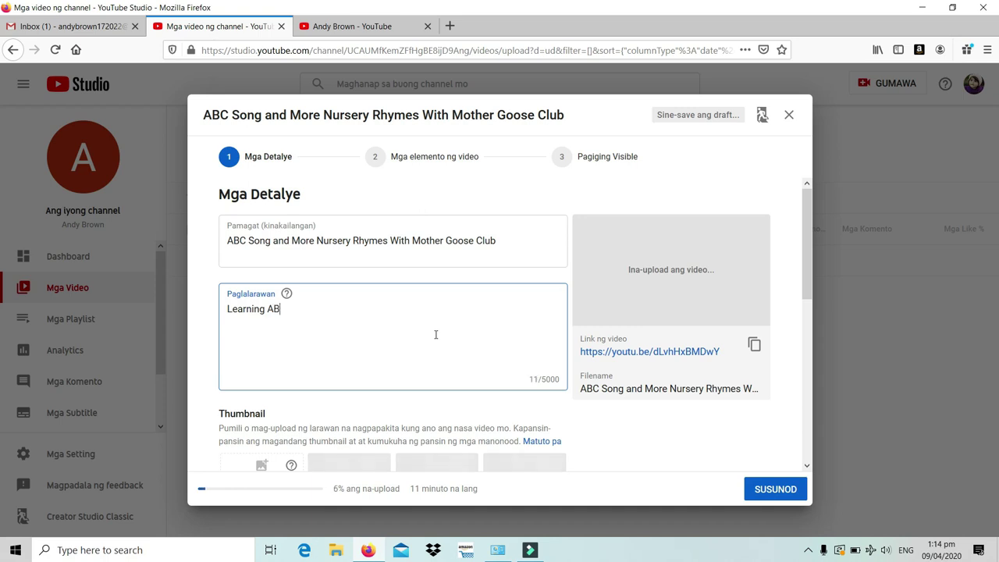
type("C for ")
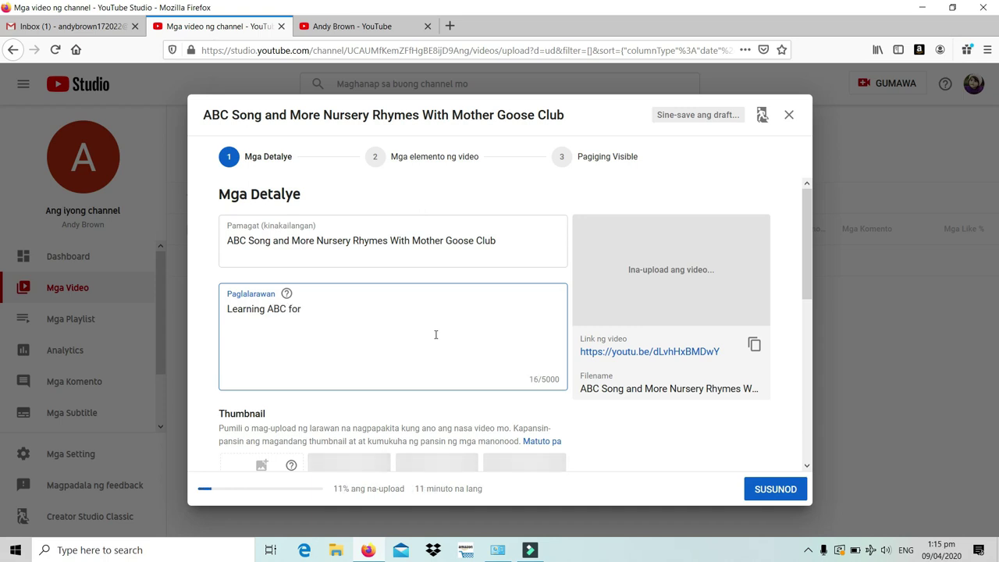
type("Nursery")
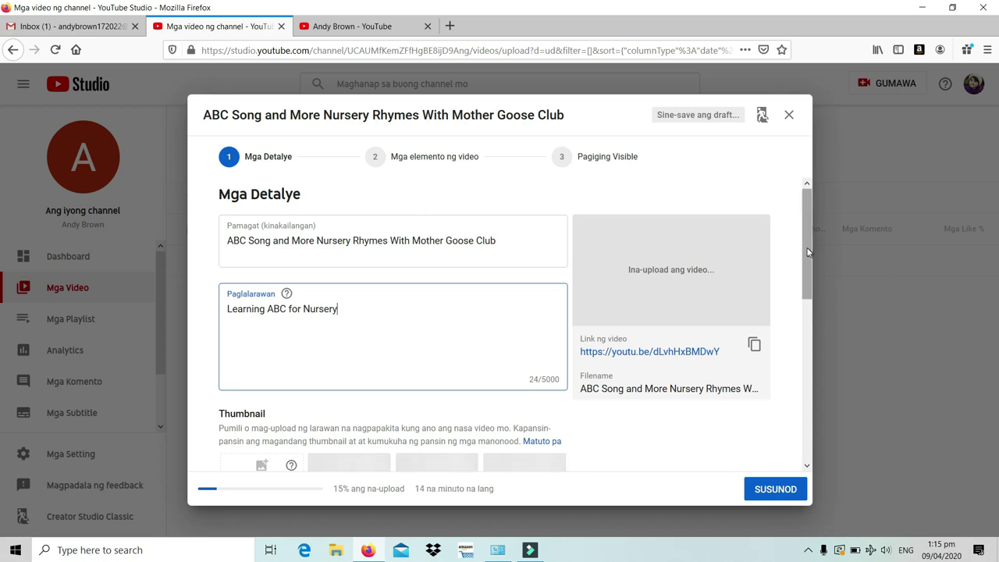
left_click_drag(807, 248, 808, 285)
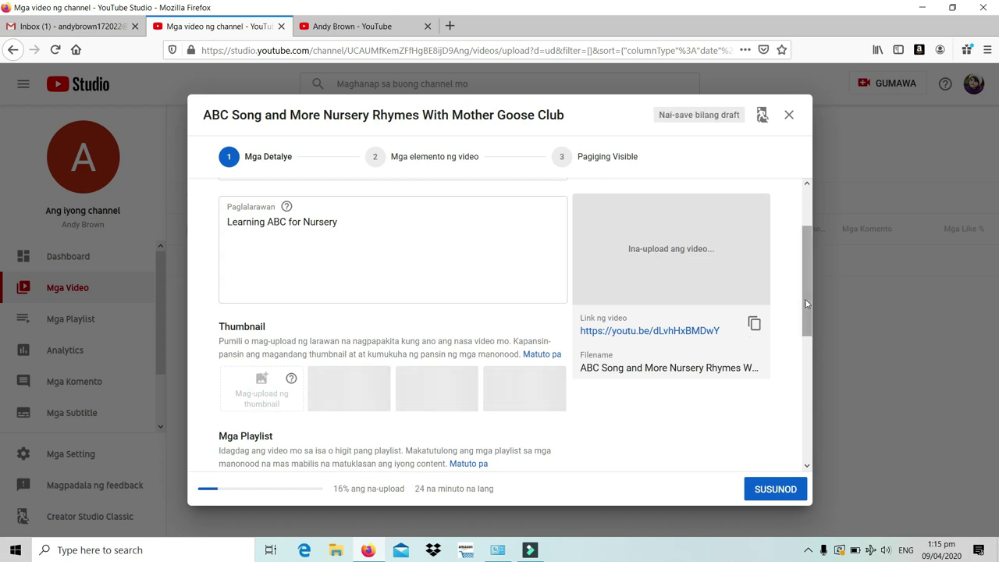
left_click_drag(811, 305, 809, 331)
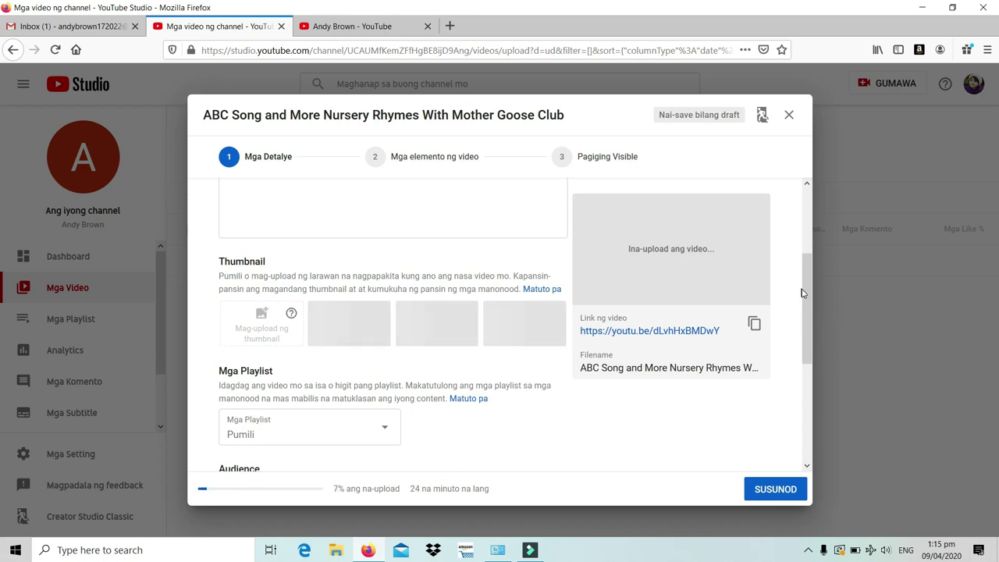
left_click_drag(805, 298, 799, 352)
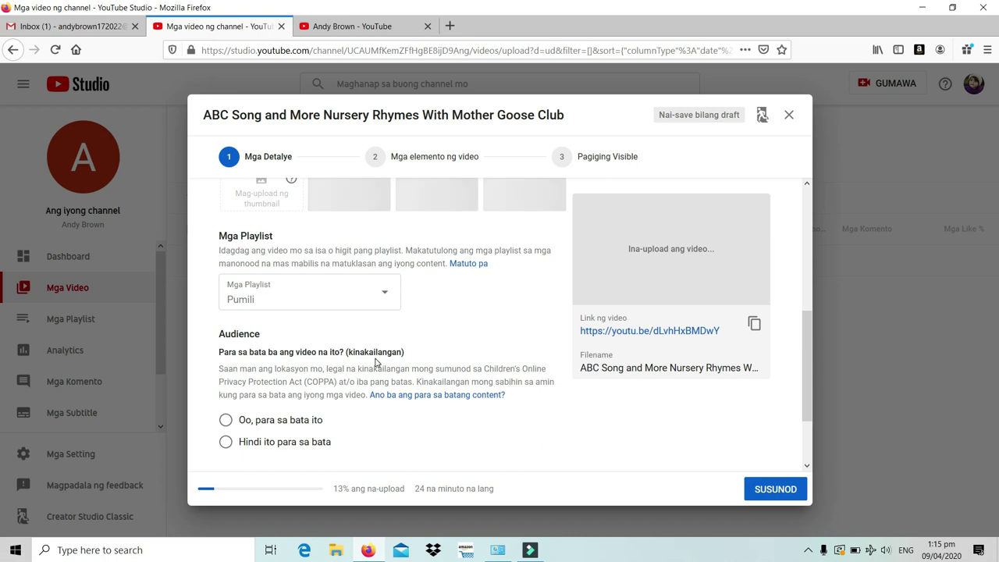
Mark the video as made for kids and advance to the Visibility step
left_click(226, 422)
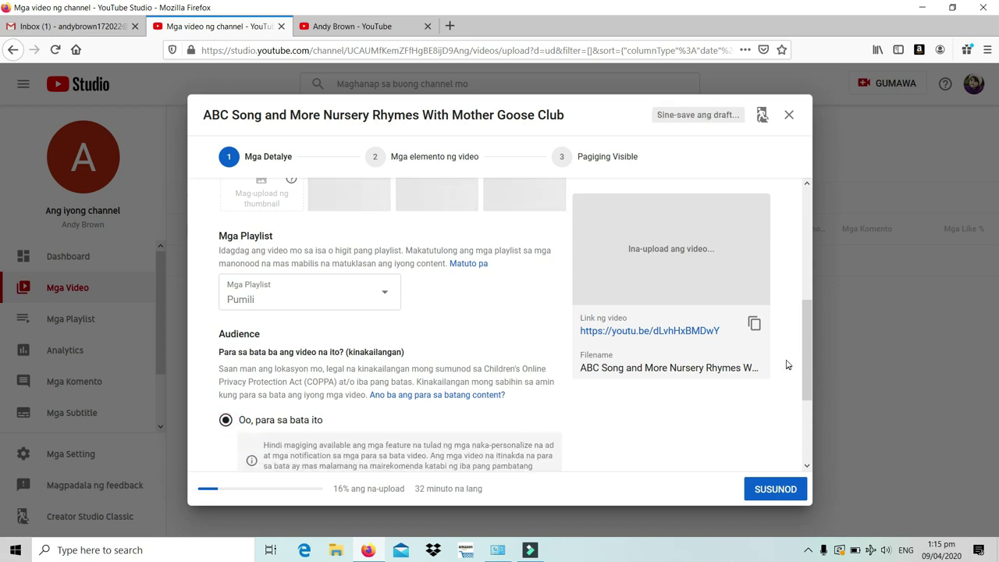
key("ctrl+a")
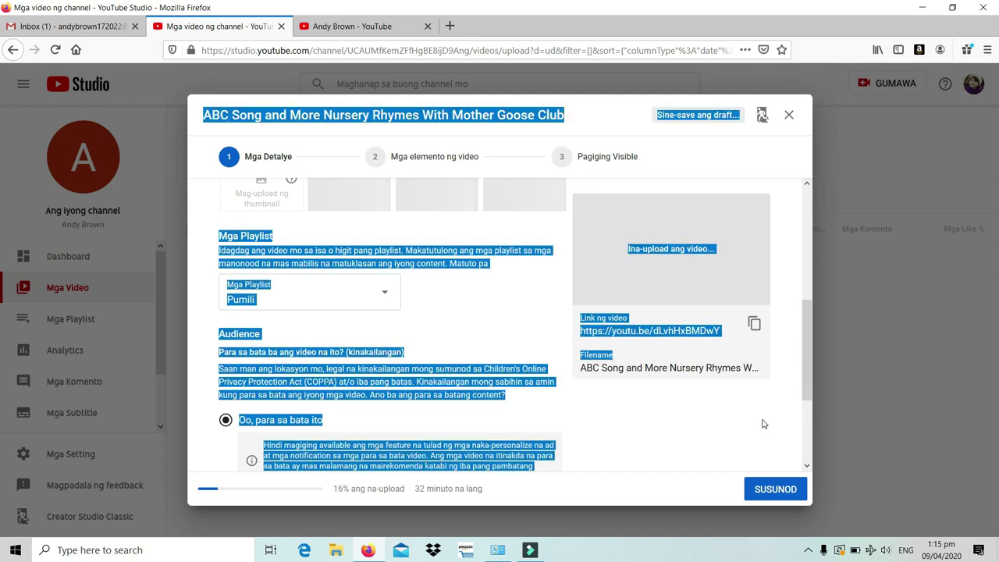
left_click(764, 424)
left_click_drag(805, 388, 813, 465)
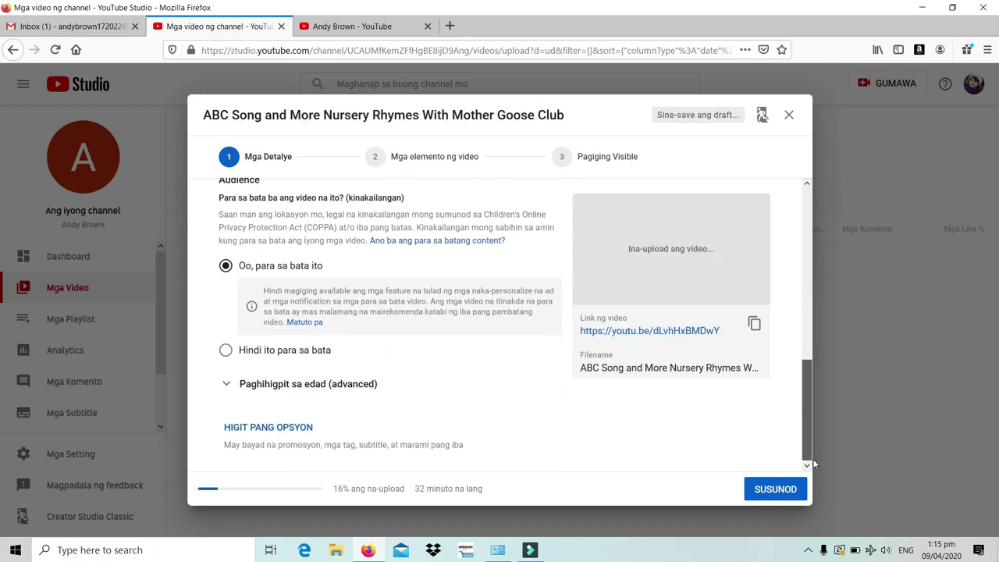
left_click(760, 490)
left_click(764, 490)
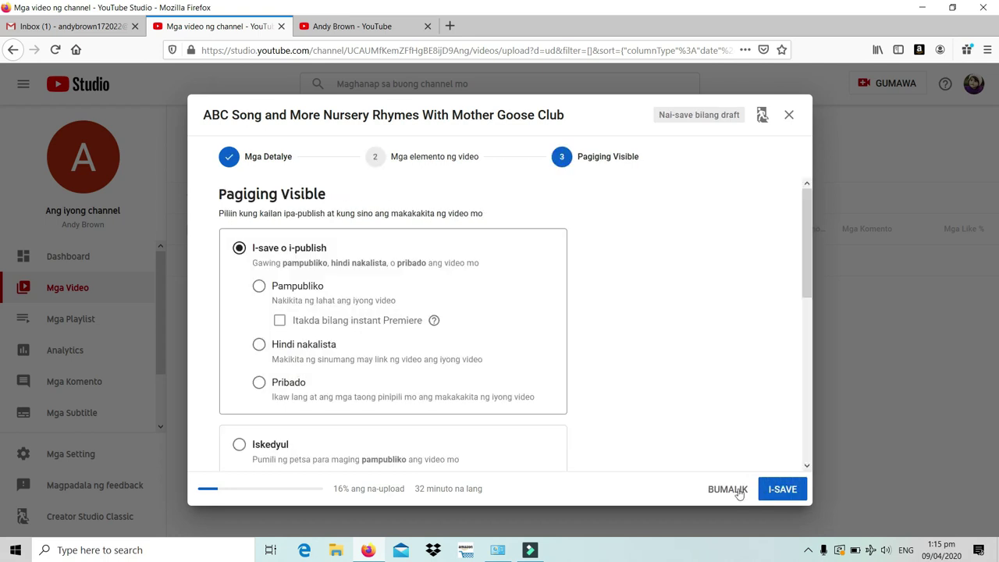
Set the ABC Song video's visibility to Public and publish it
left_click(260, 288)
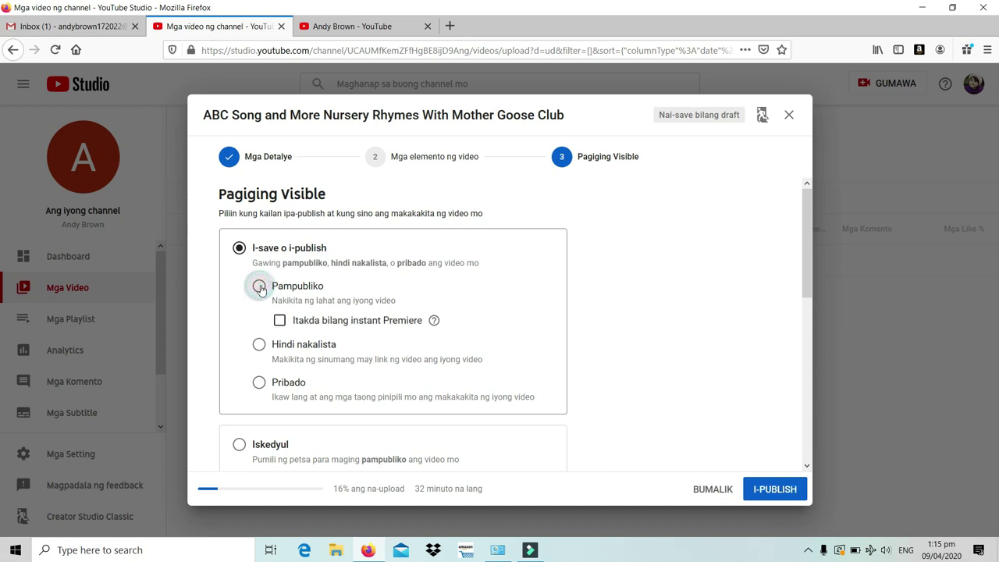
left_click(769, 493)
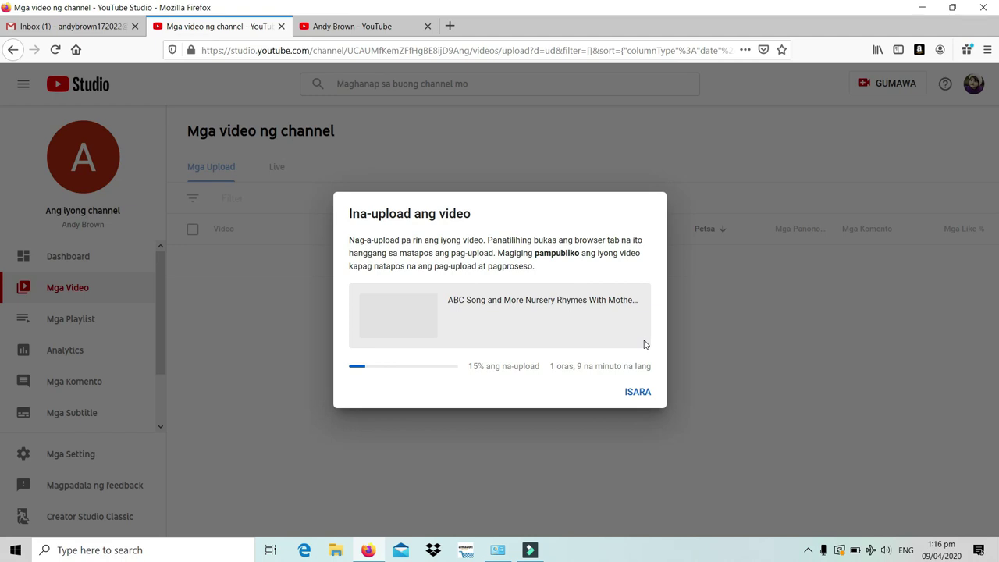
Close the upload notice and cancel the ongoing ABC Song upload
left_click(635, 394)
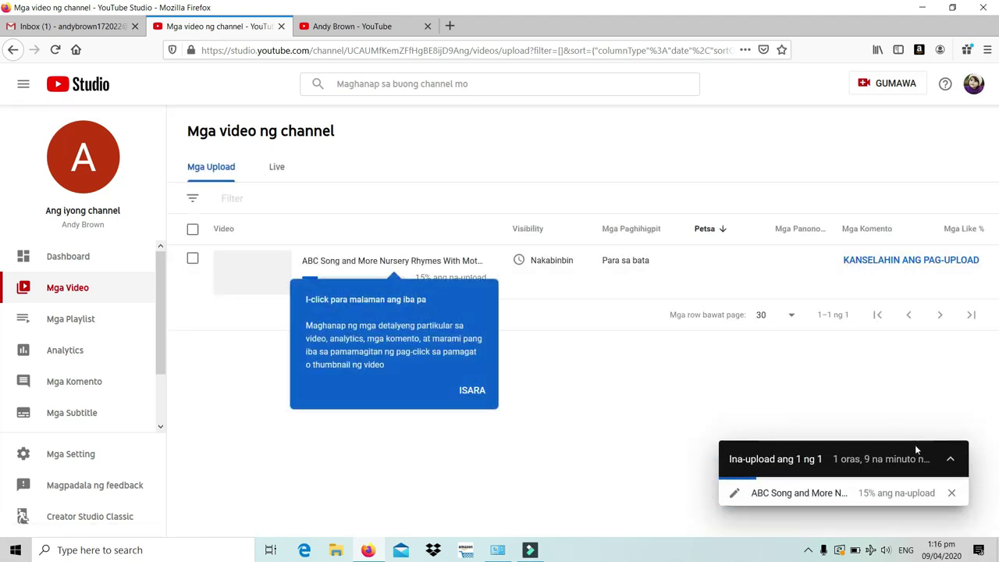
left_click(952, 493)
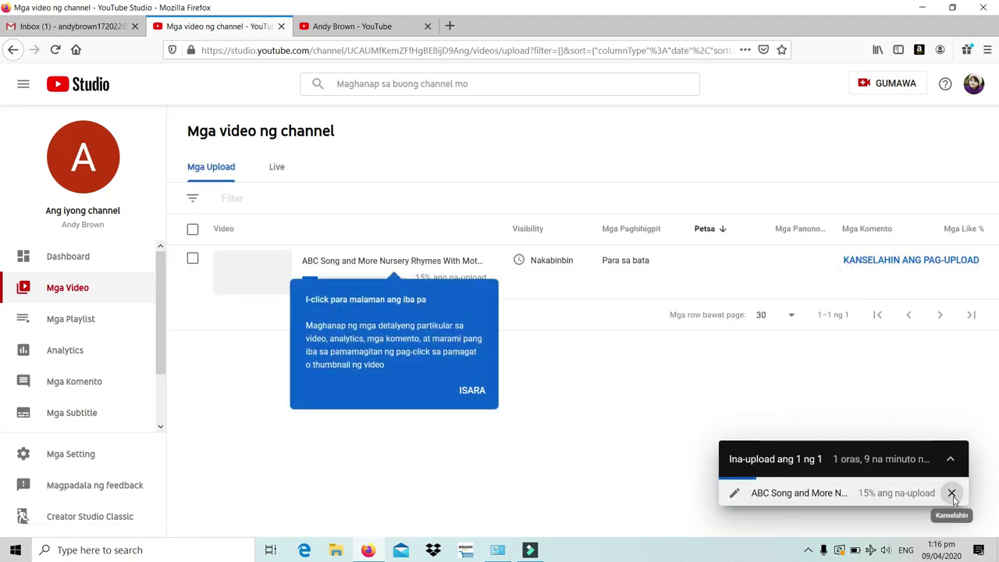
left_click(569, 349)
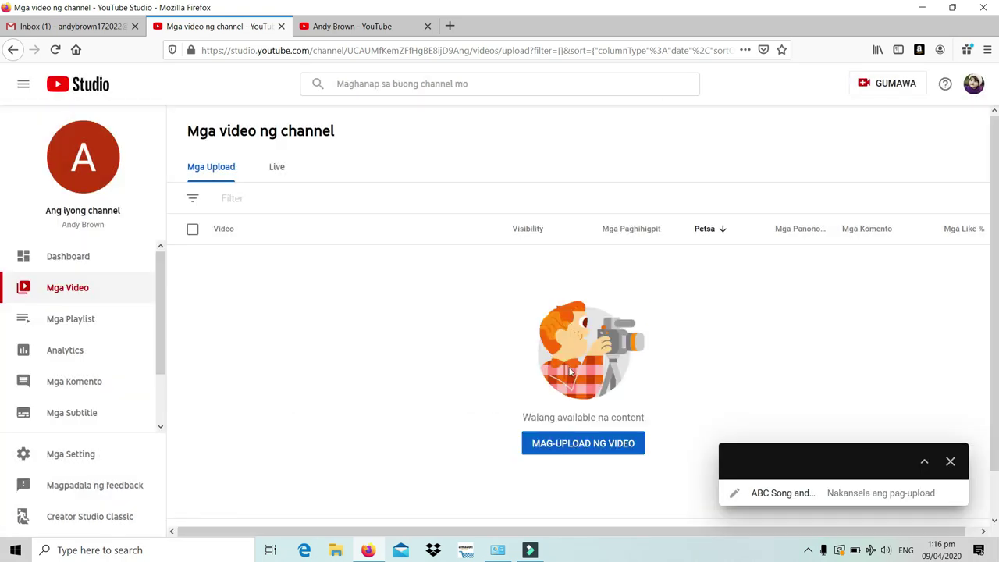
Start a new upload with the Baby Shark Dance video from Downloads
left_click(570, 444)
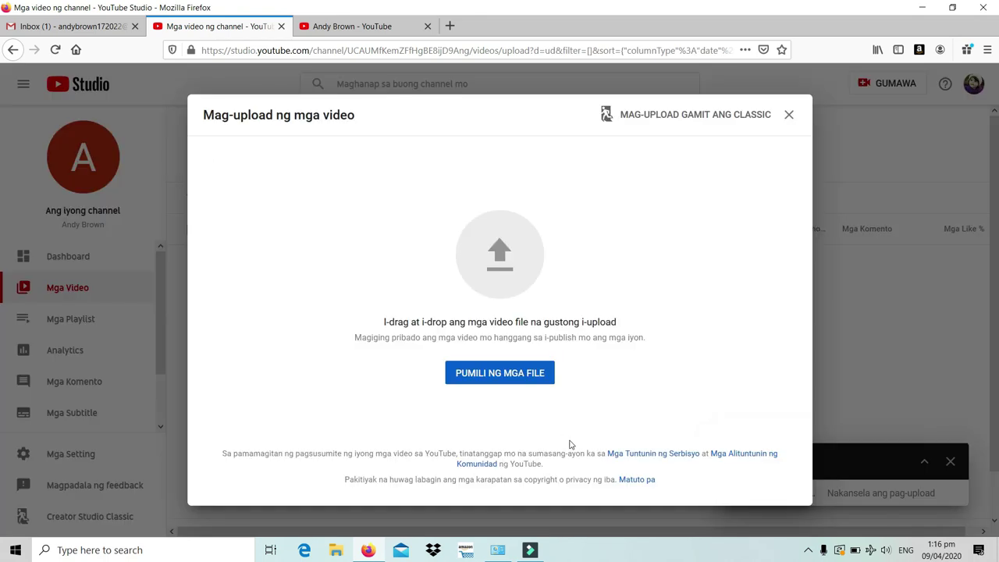
left_click(491, 376)
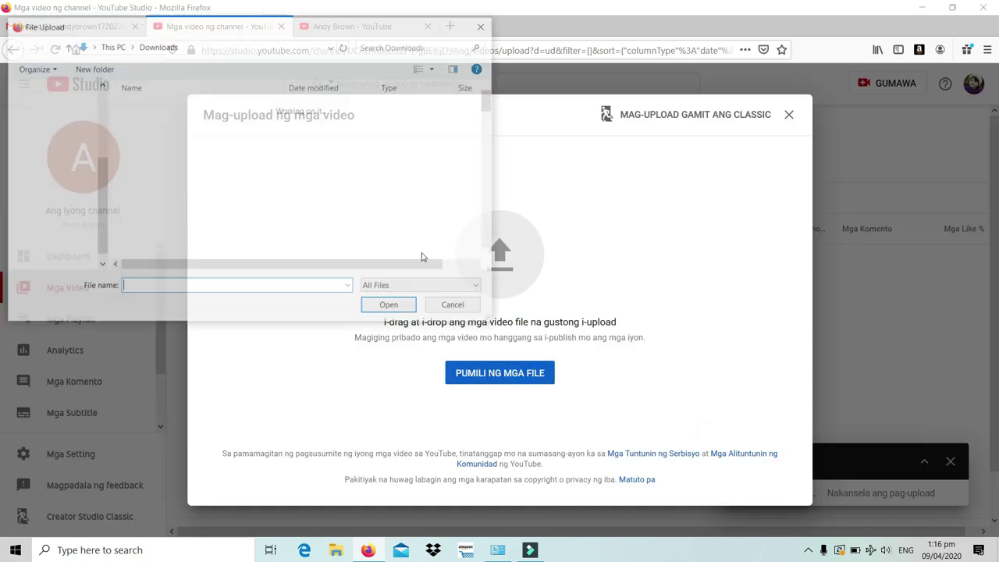
left_click_drag(489, 102, 488, 155)
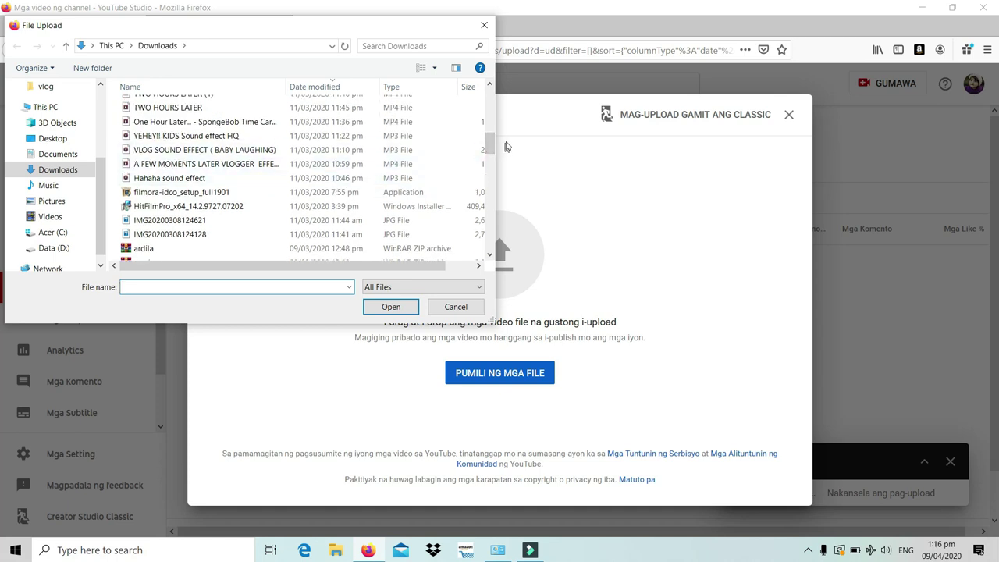
left_click_drag(491, 142, 498, 183)
left_click(219, 240)
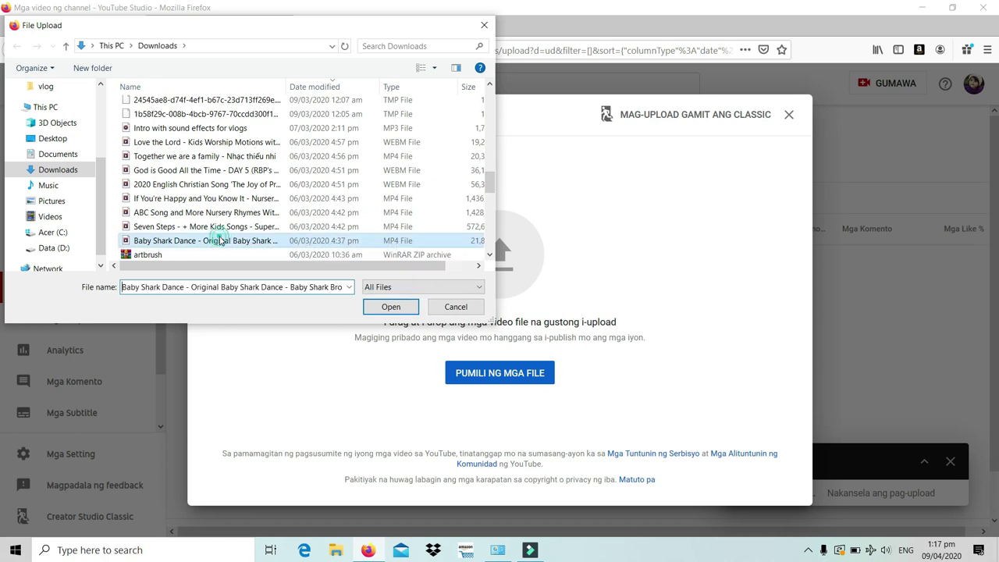
left_click(394, 309)
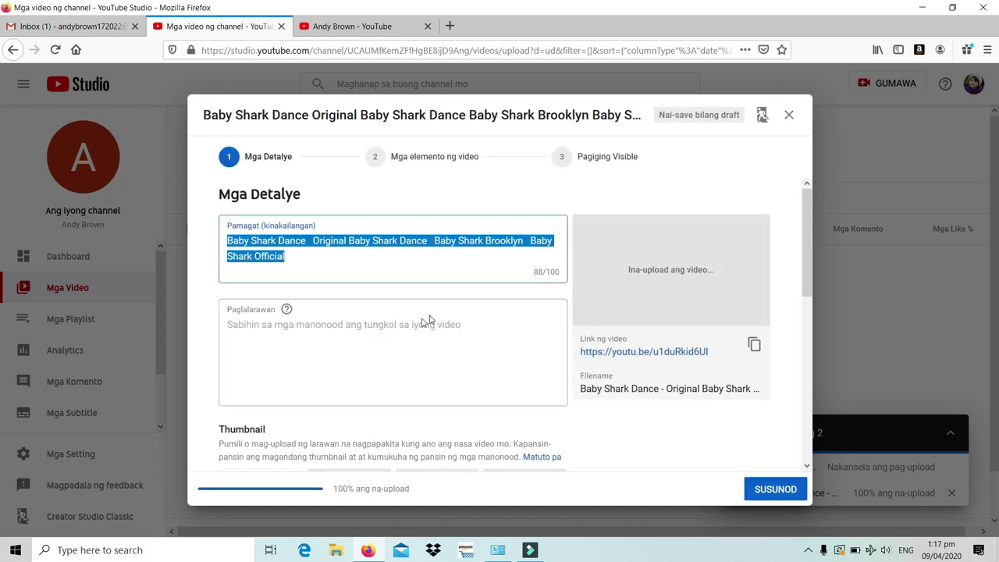
Give the Baby Shark video the description 'Learning how to sing baby shark'
left_click(421, 318)
type("L")
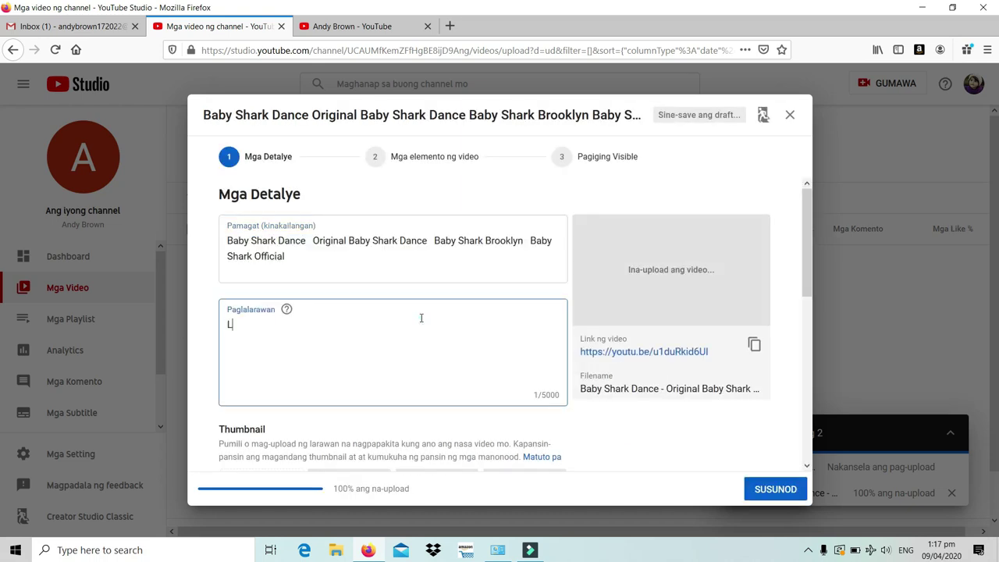
type("earning how to sing baby shark")
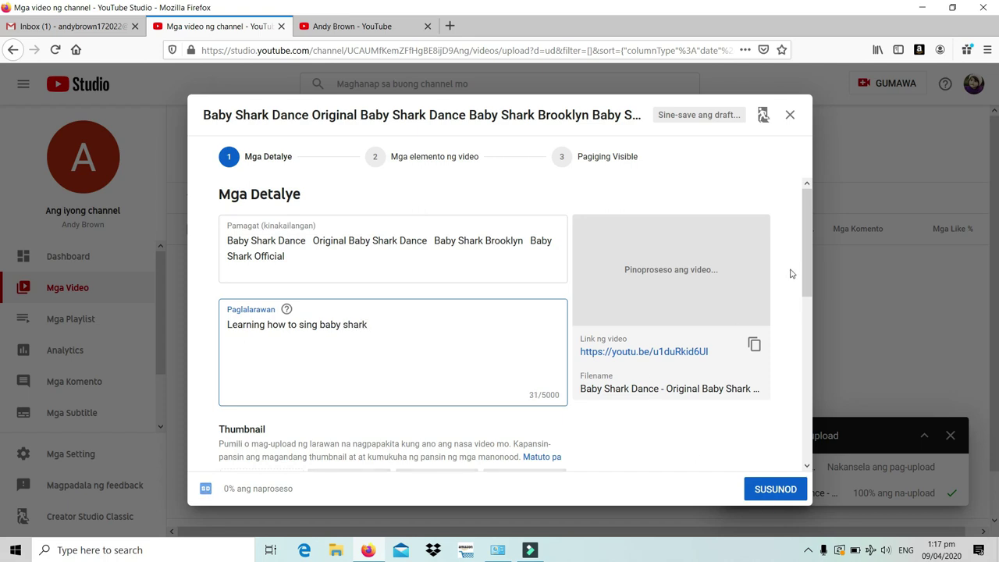
left_click(809, 338)
left_click_drag(813, 338, 815, 439)
Mark Baby Shark as made for kids and advance to the Visibility step
left_click(260, 341)
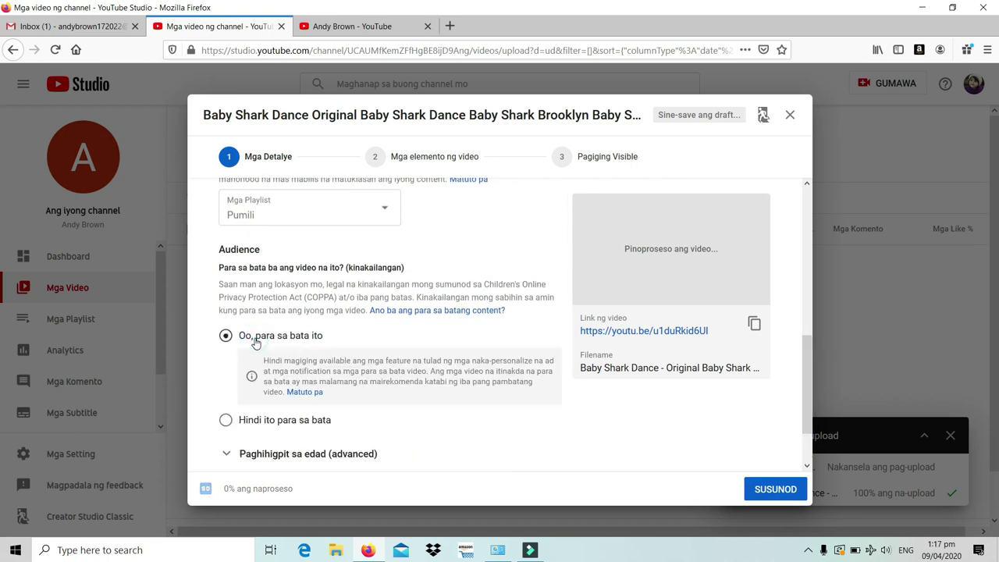
left_click(774, 492)
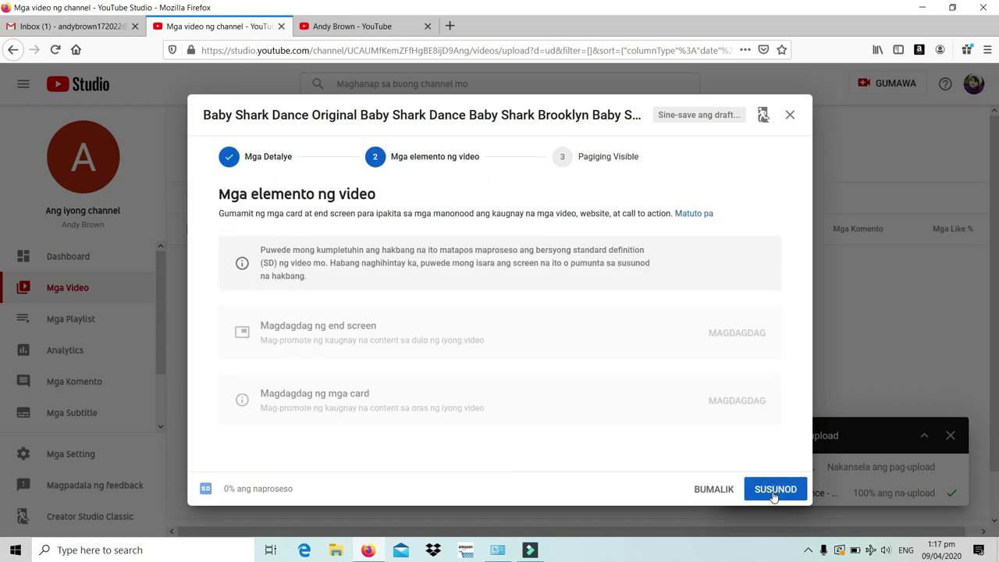
left_click(773, 491)
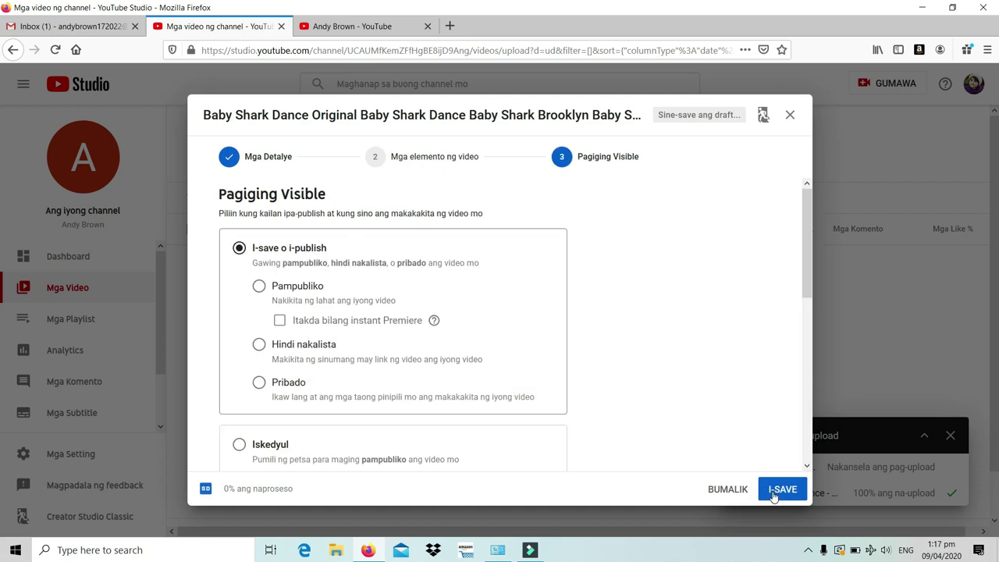
Set the Baby Shark Dance video to Public and publish it
left_click(259, 286)
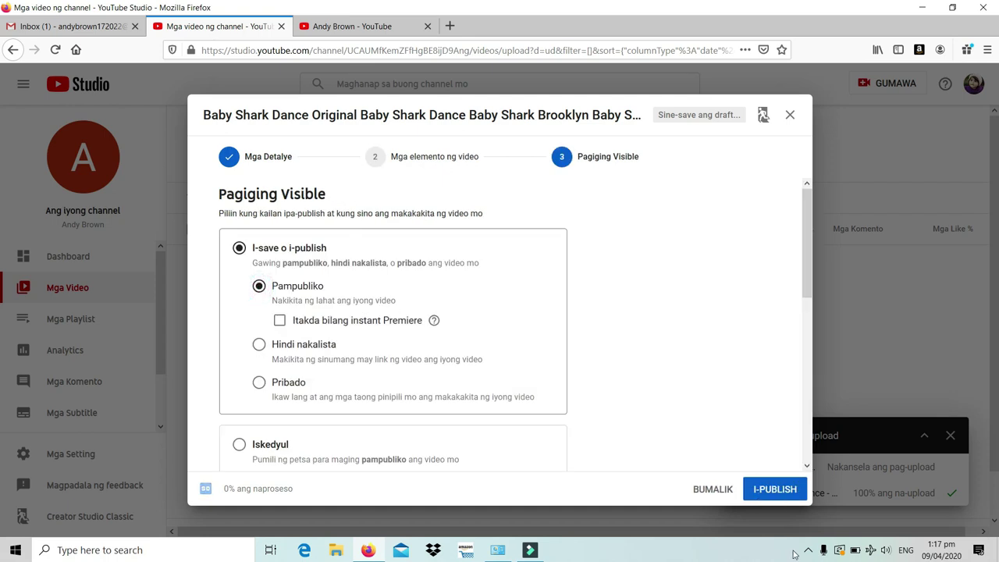
left_click(782, 490)
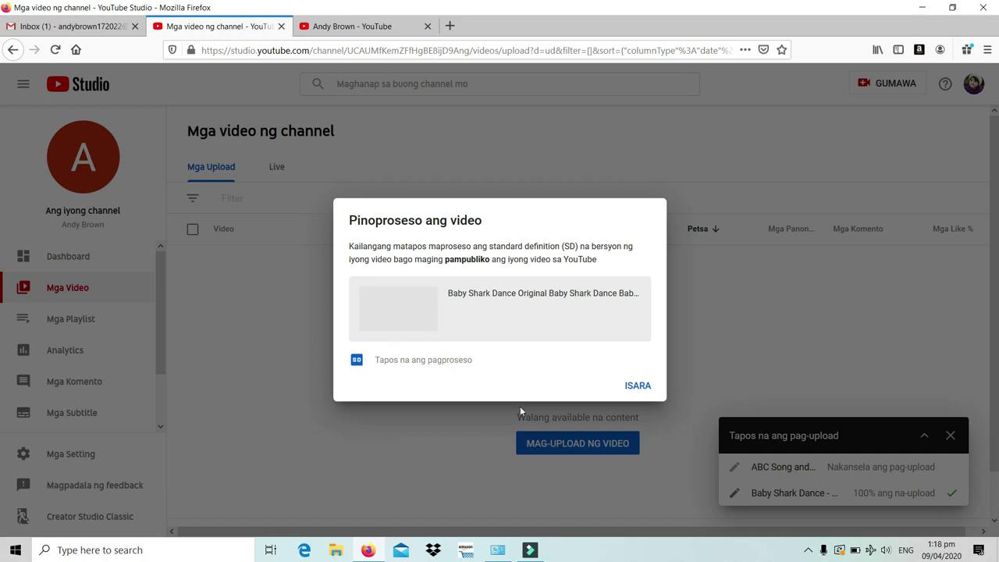
Dismiss the processing notice and go to 'Ang iyong channel' to see the Baby Shark Dance upload
left_click(639, 387)
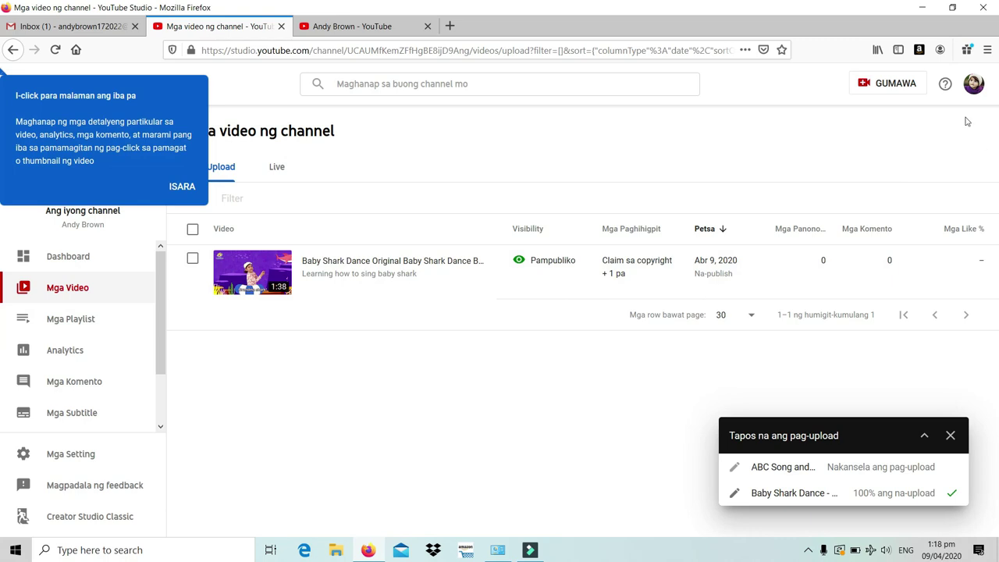
left_click(975, 86)
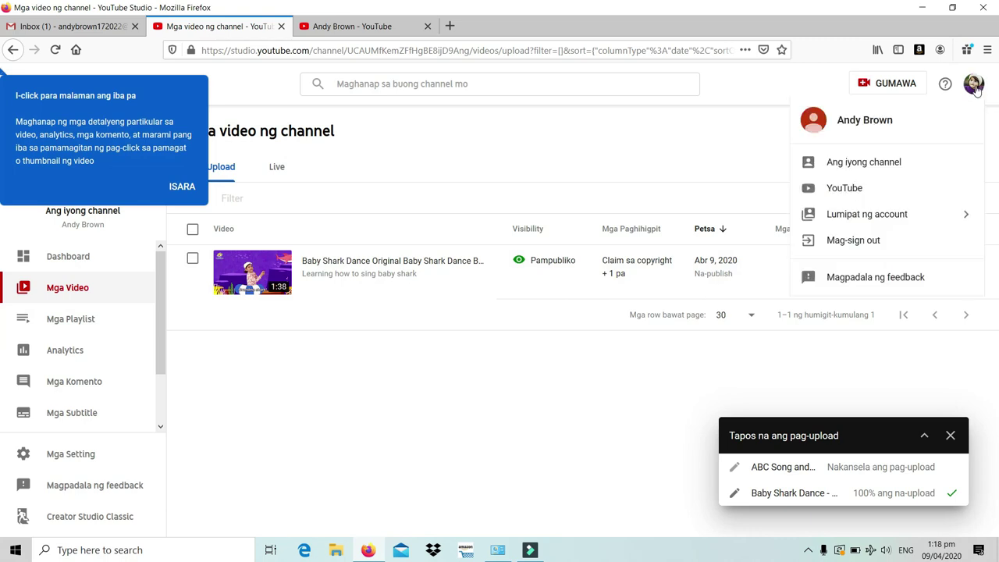
left_click(872, 173)
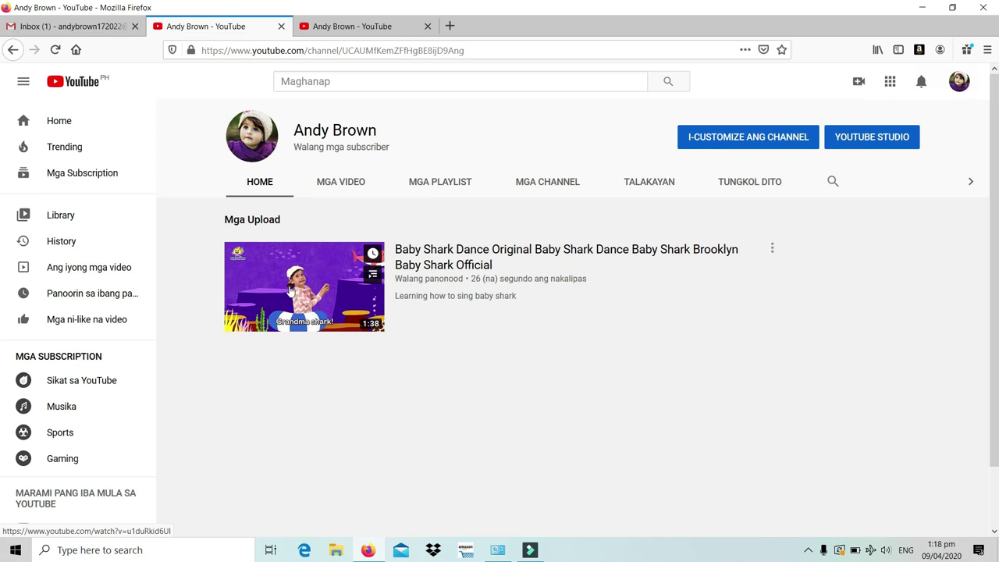
Open and pause the Baby Shark Dance video, view its description, then switch to Filmora9
left_click(288, 287)
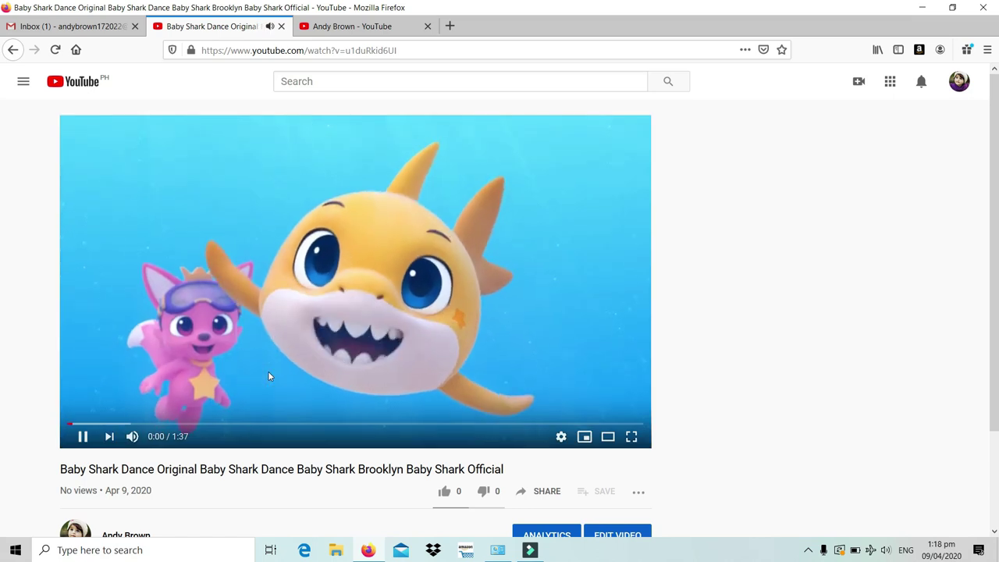
left_click(83, 438)
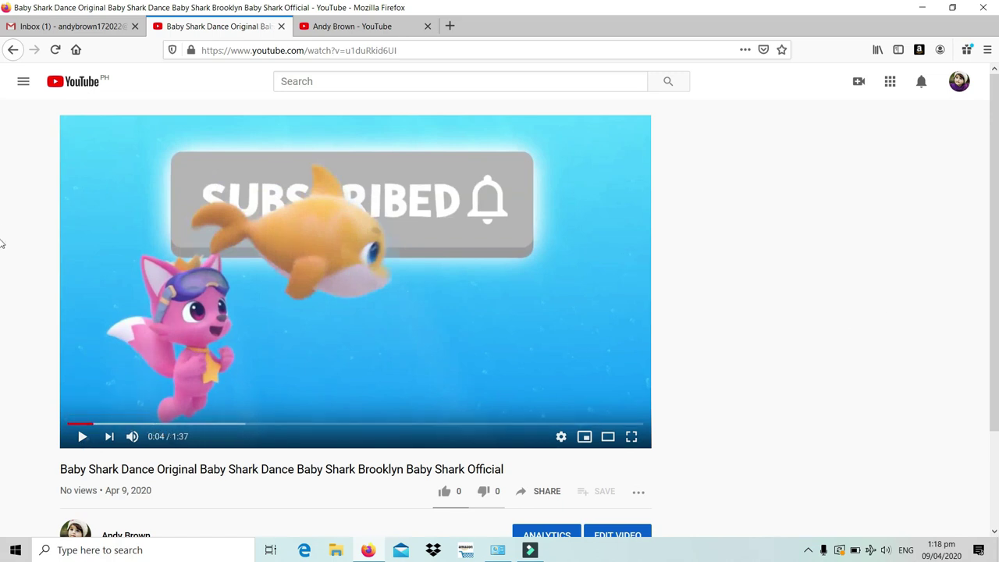
scroll(2, 359, "down", 3)
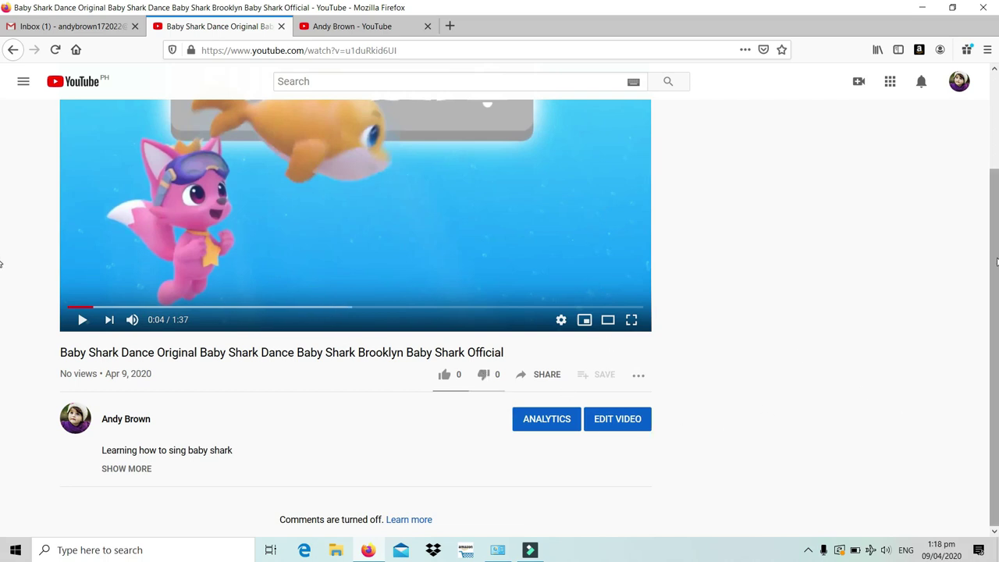
left_click(530, 550)
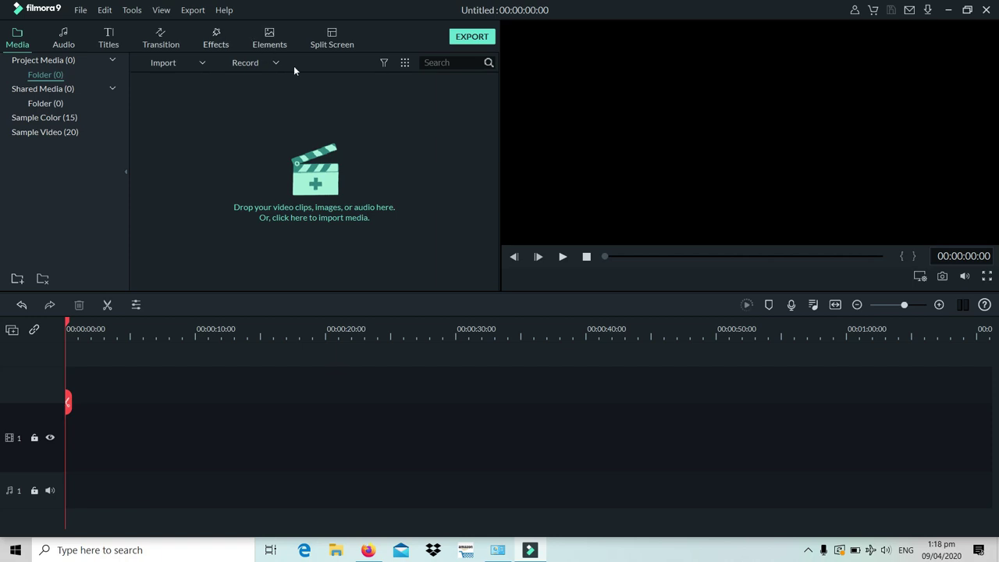
Choose Record PC Screen... from Filmora9's Record dropdown
left_click(264, 64)
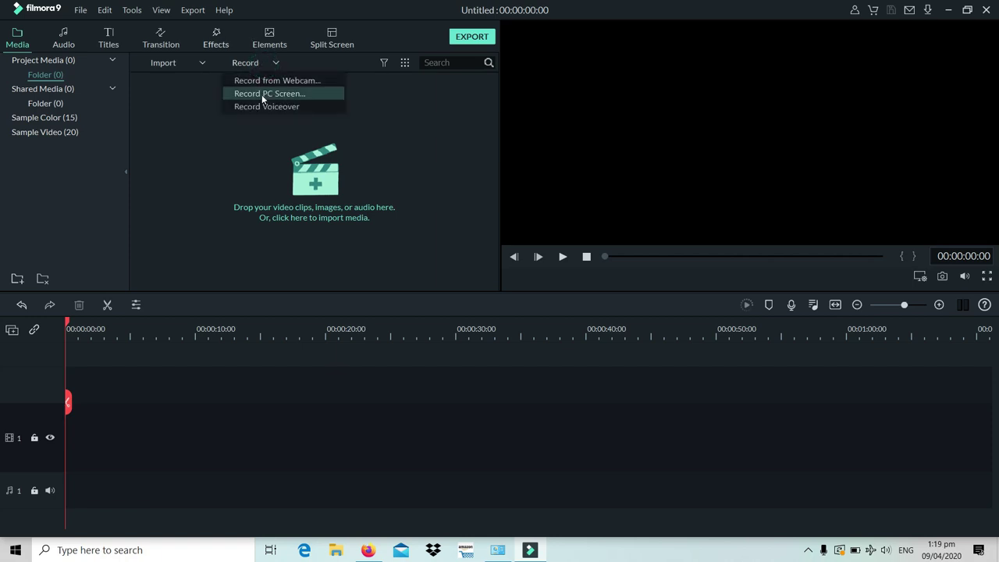
left_click(262, 95)
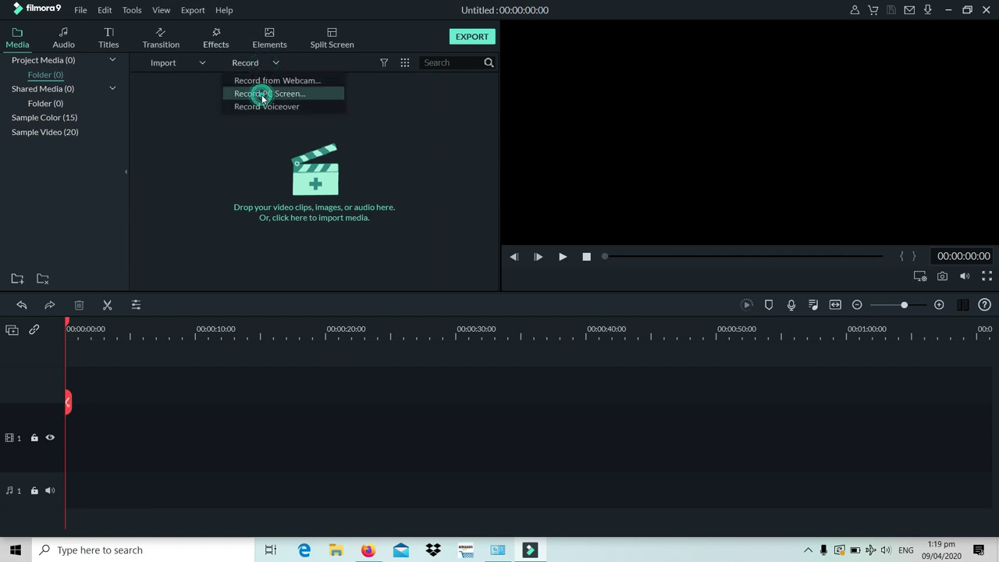